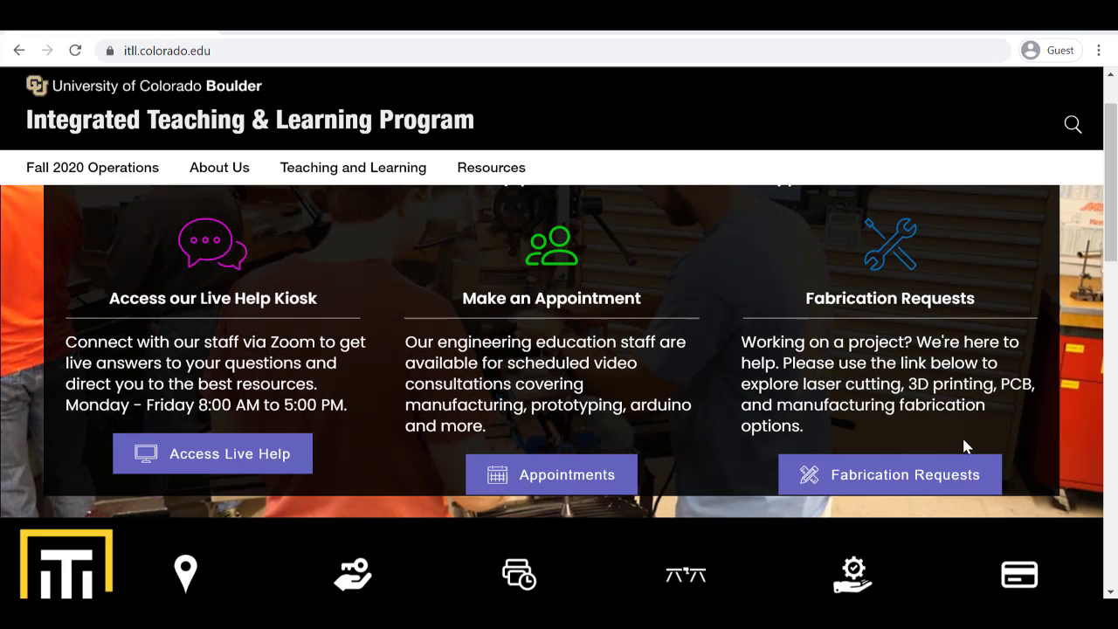
# Open the Fabrication Requests page and scroll to the Laser Cutters and 3D Printing sections
pyautogui.click(951, 487)
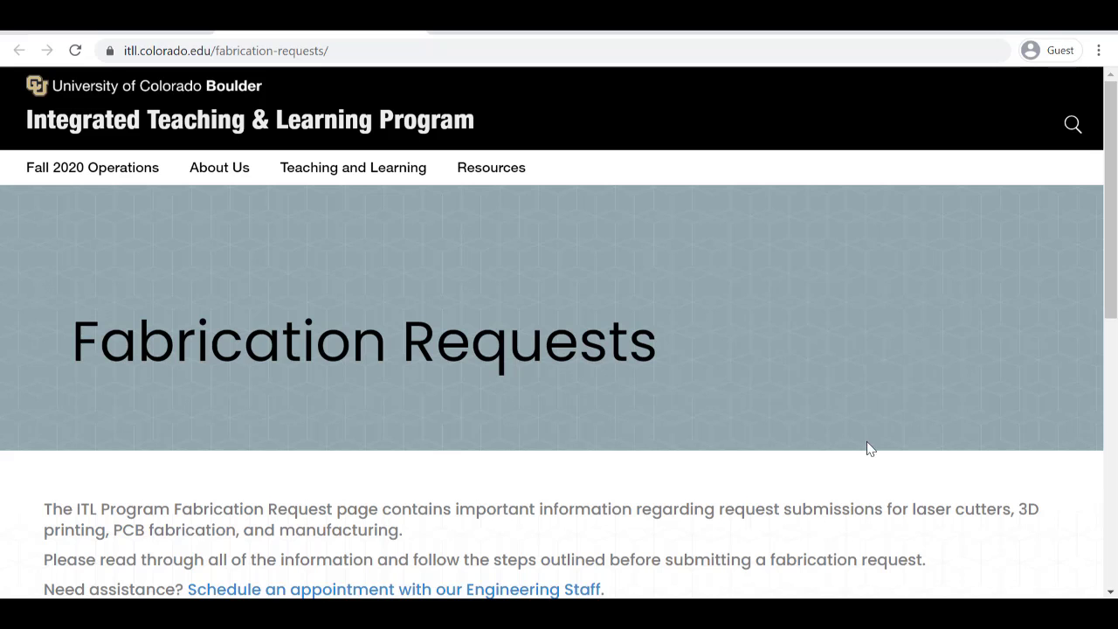
pyautogui.scroll(-3, 917, 445)
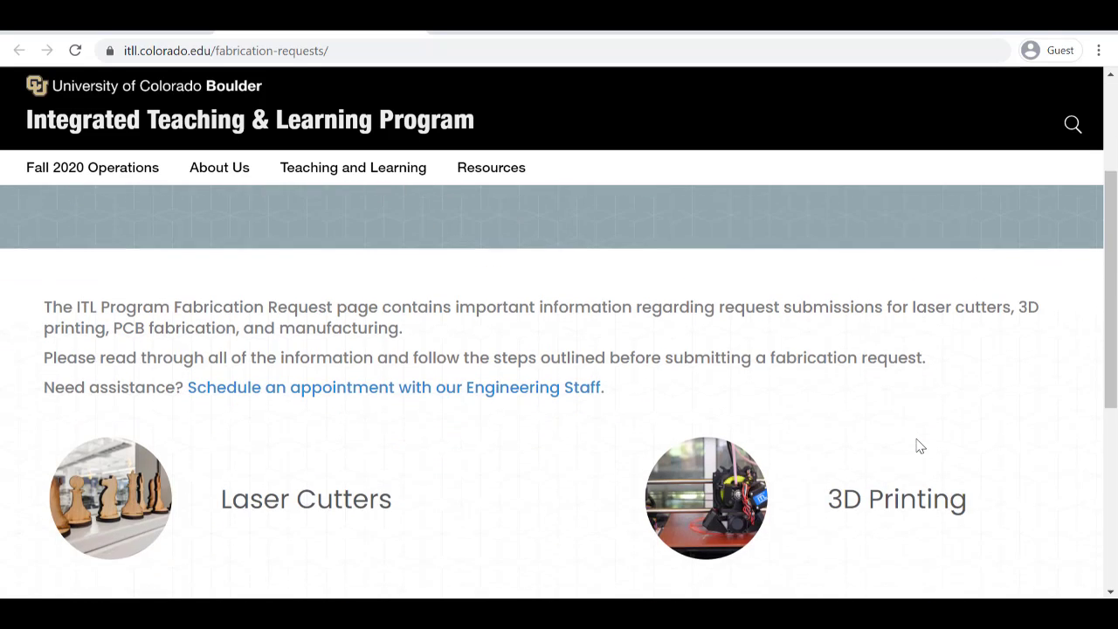
pyautogui.scroll(-2, 917, 445)
pyautogui.scroll(2, 917, 446)
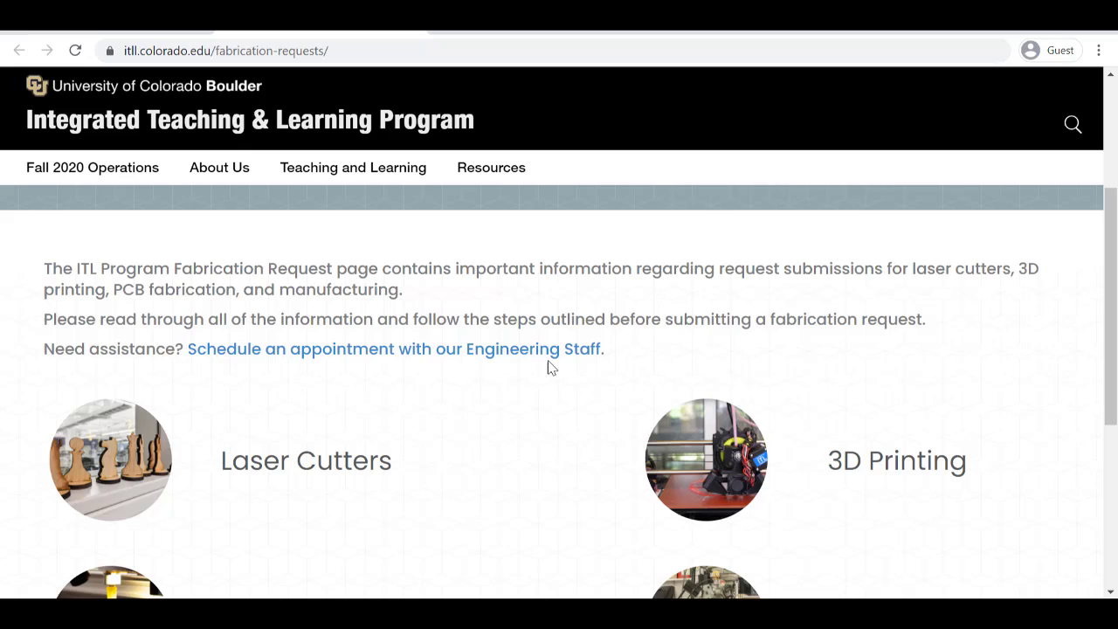
# Open the Laser Cutters page and read Steps 1–3: submit, pay the quote ($2.00 minimum), pick up
pyautogui.click(269, 471)
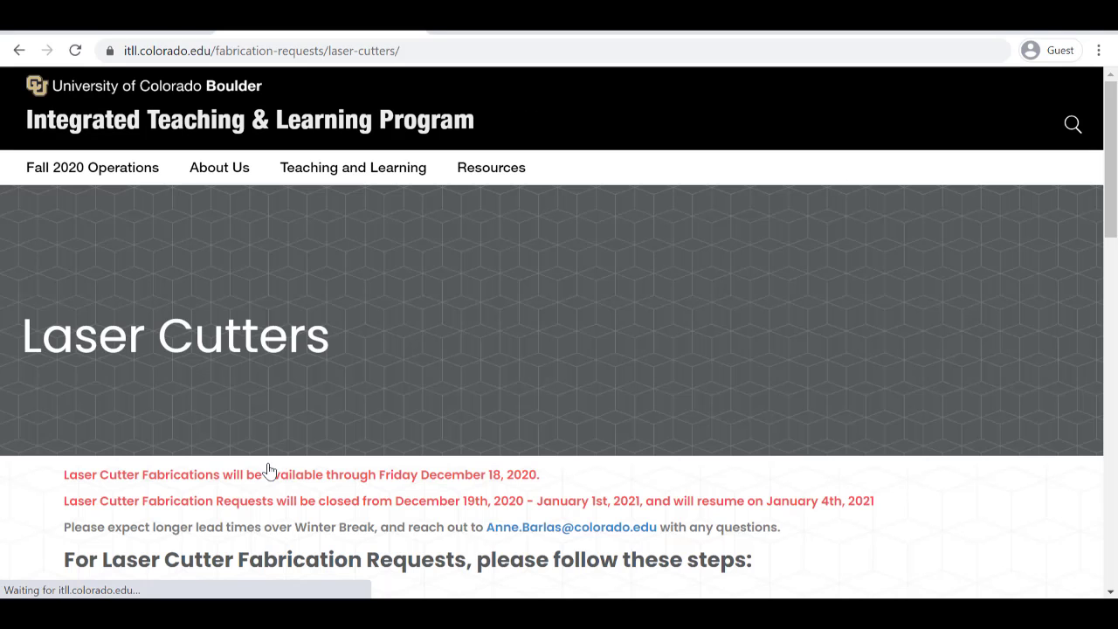
pyautogui.scroll(-1, 1006, 487)
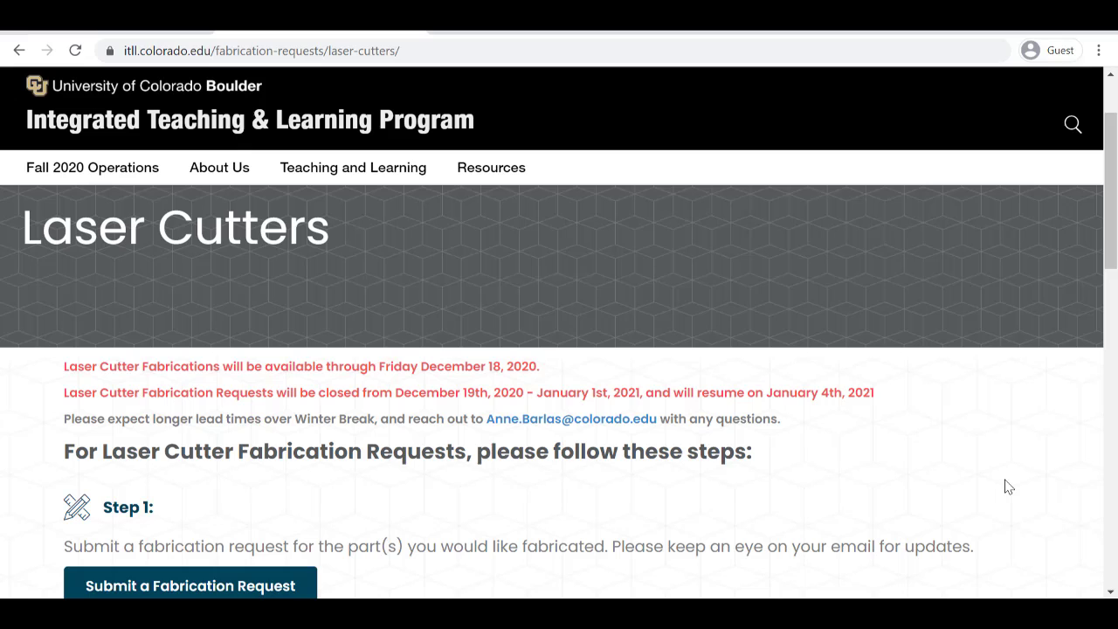
pyautogui.scroll(-1, 1007, 487)
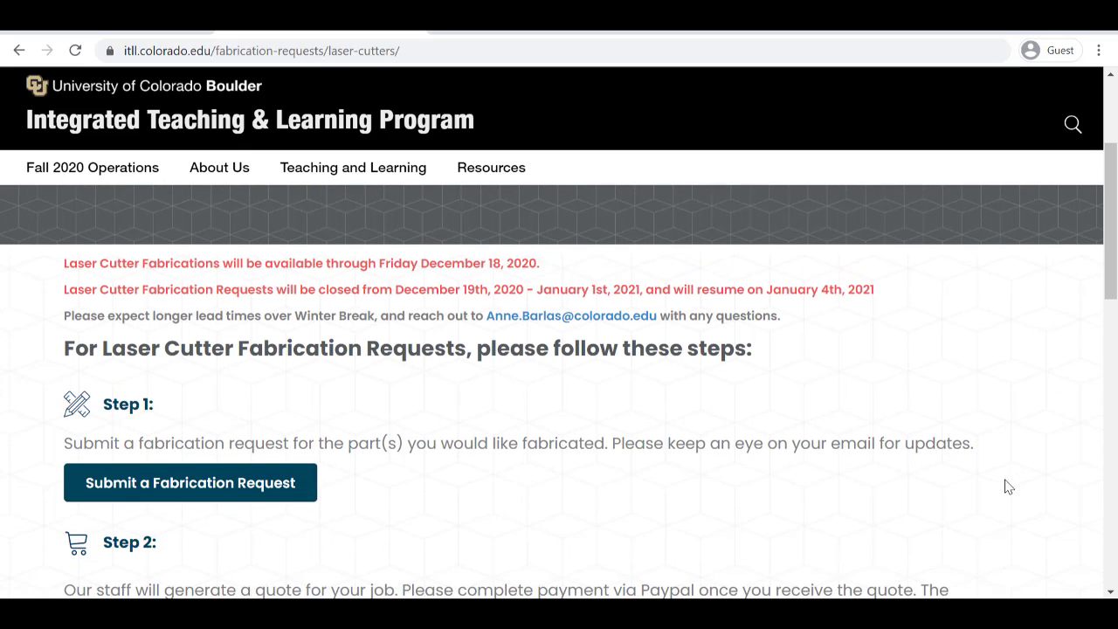
pyautogui.scroll(-1, 1007, 486)
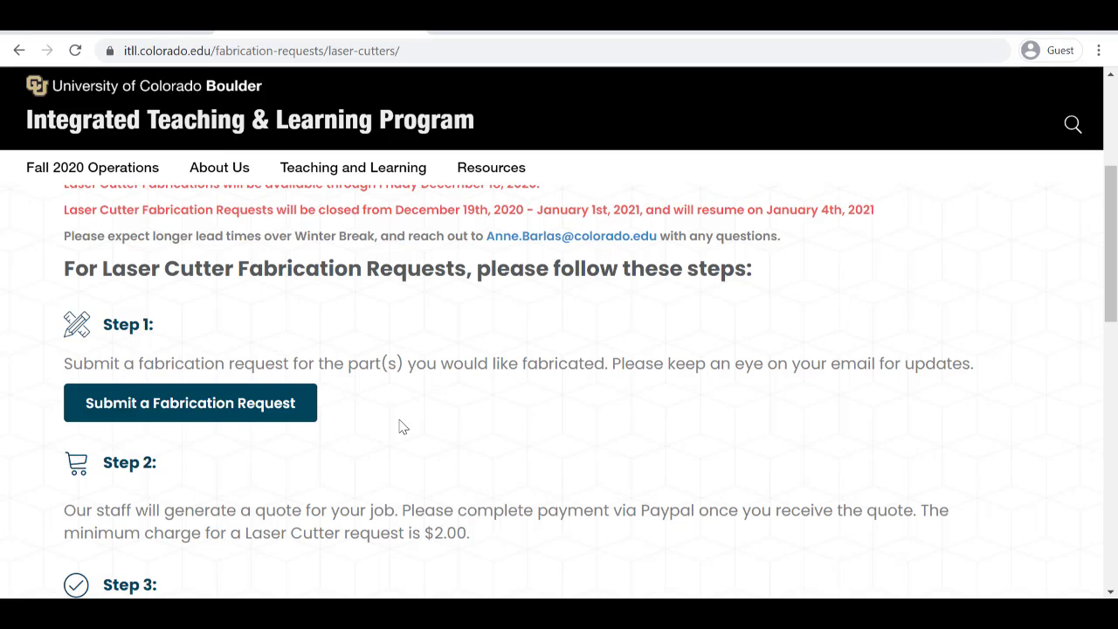
pyautogui.scroll(-1, 403, 426)
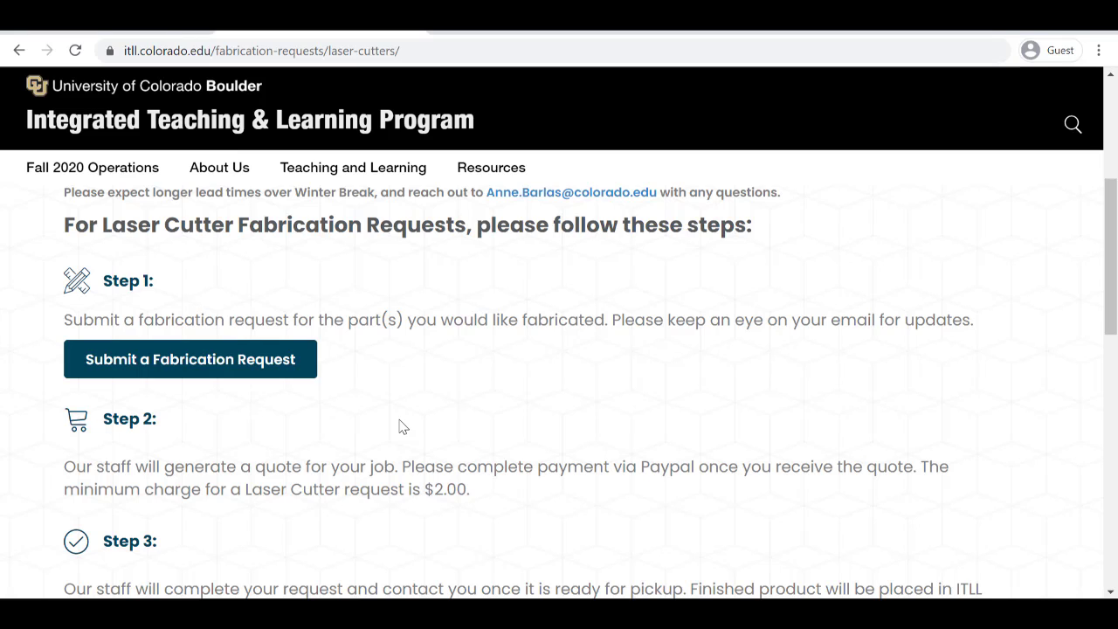
pyautogui.scroll(-1, 403, 426)
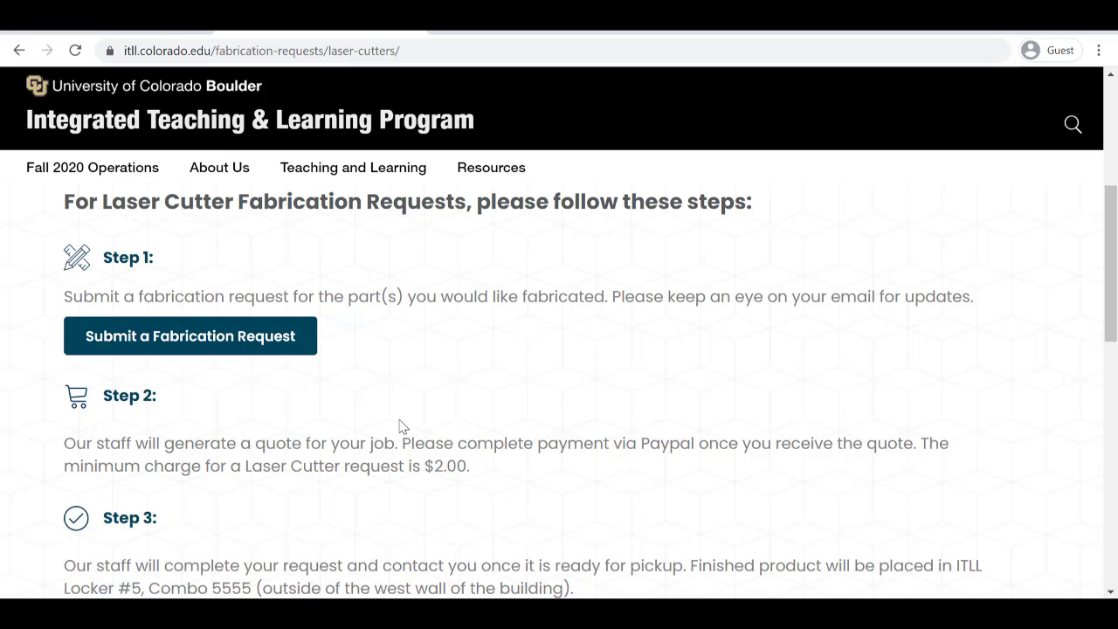
pyautogui.scroll(-1, 403, 426)
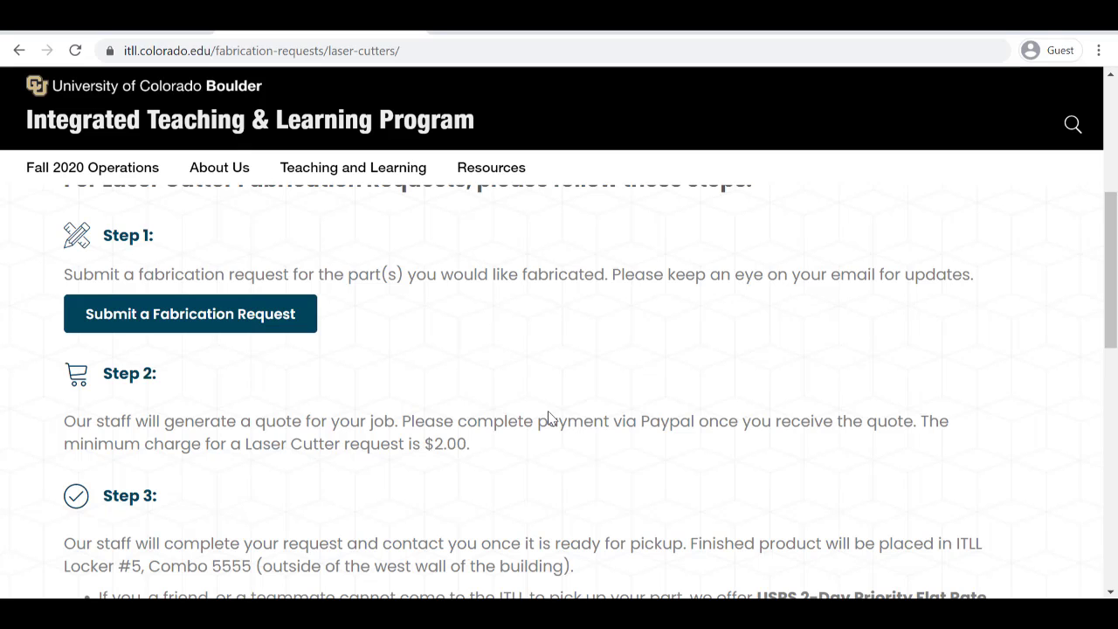
pyautogui.scroll(-2, 548, 417)
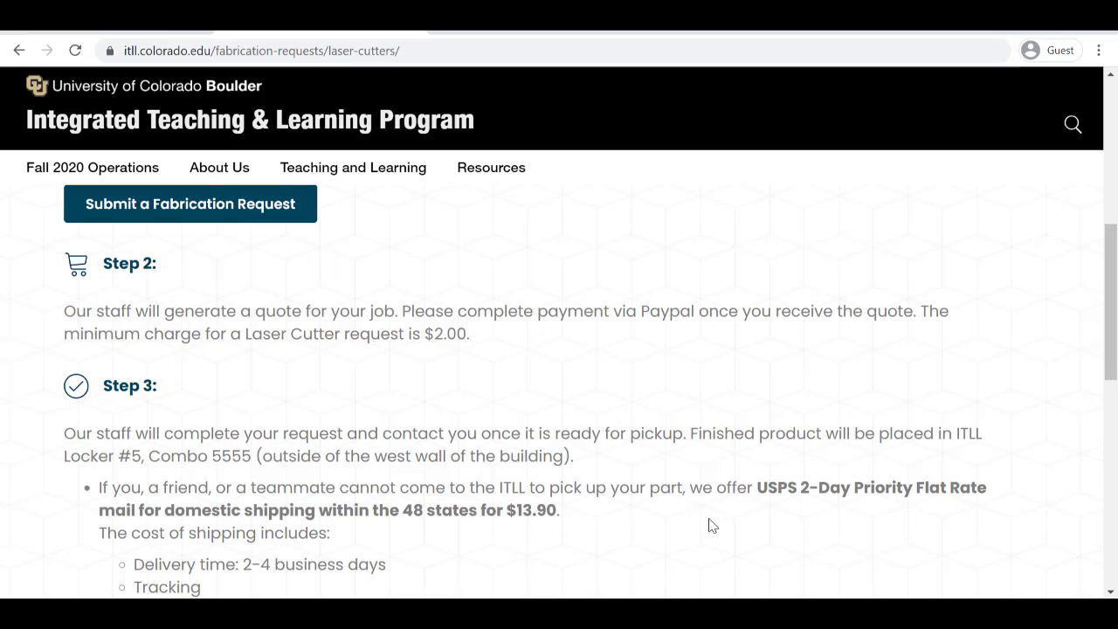
pyautogui.scroll(-1, 708, 525)
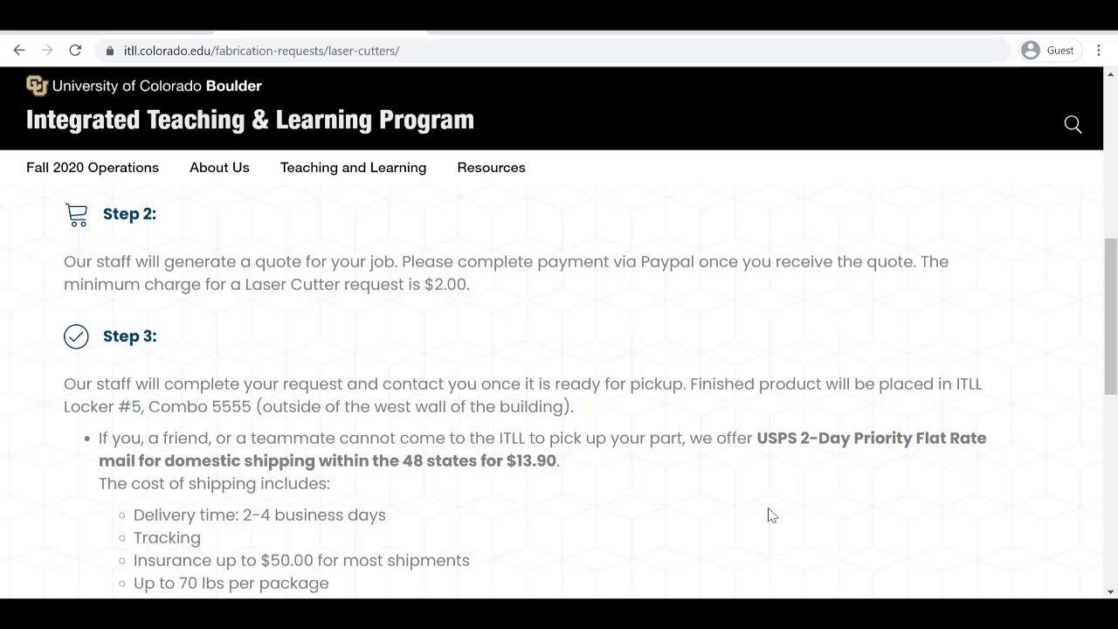
pyautogui.scroll(-1, 771, 515)
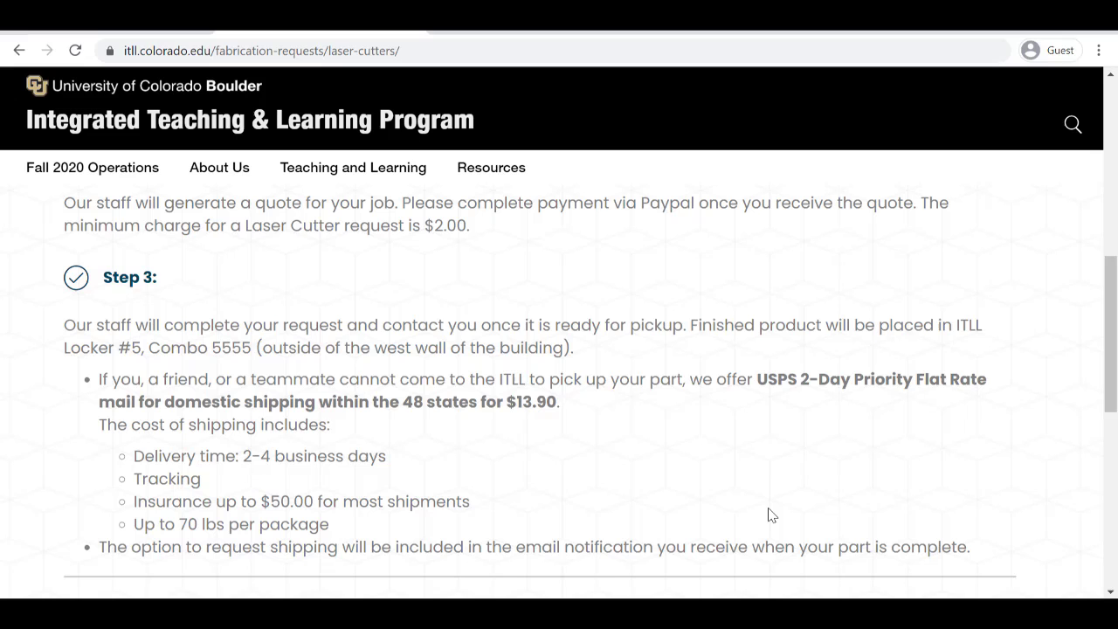
pyautogui.scroll(-2, 771, 514)
pyautogui.scroll(-4, 771, 514)
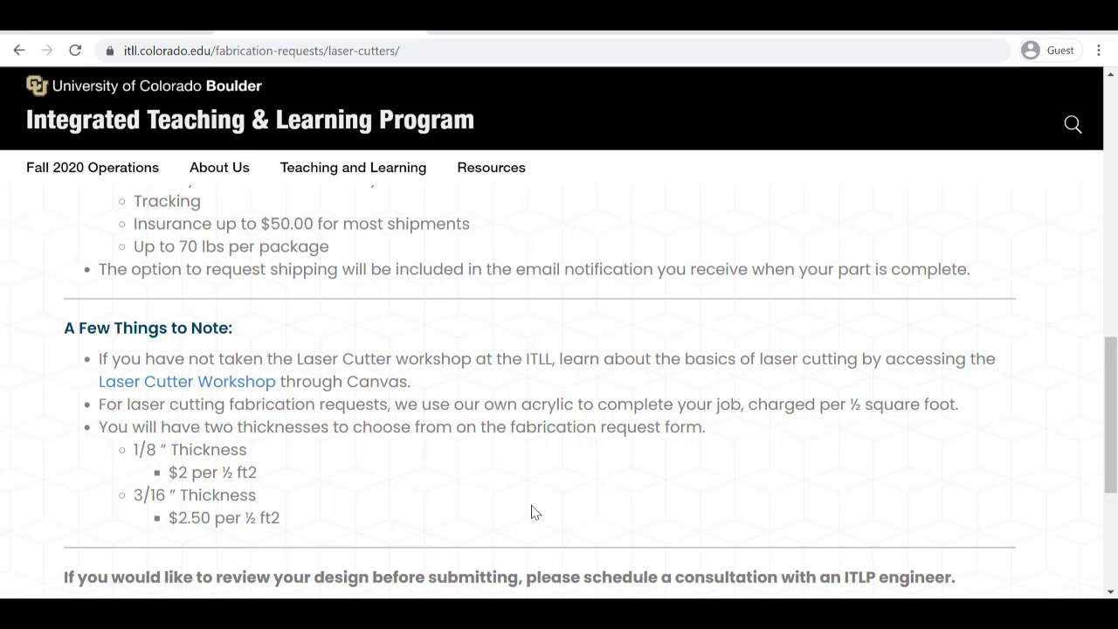
pyautogui.scroll(-1, 532, 512)
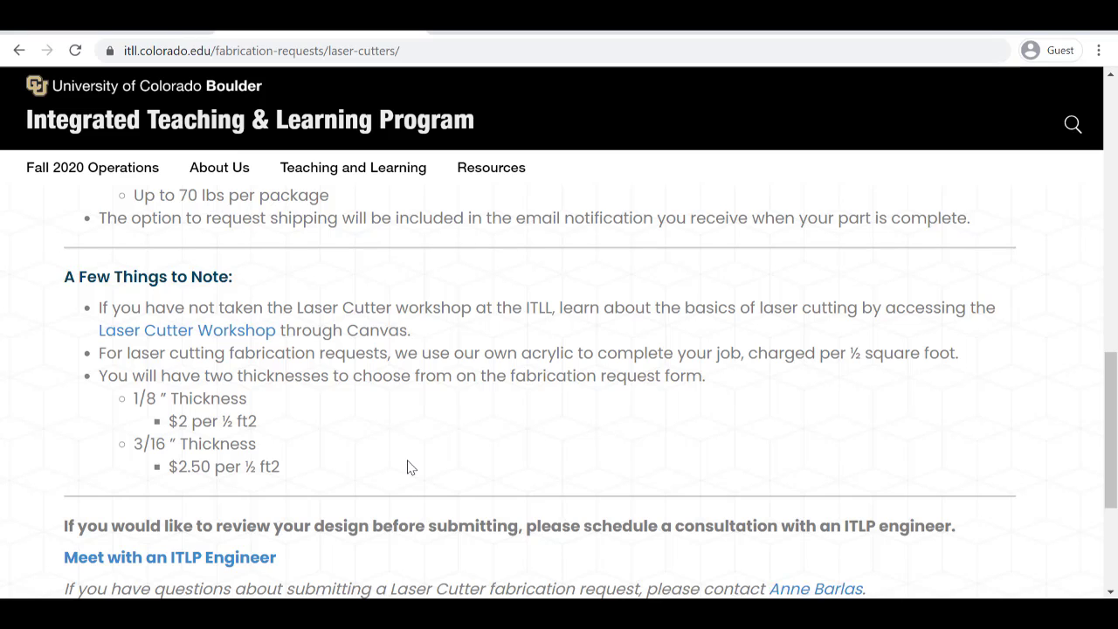
pyautogui.scroll(-1, 407, 467)
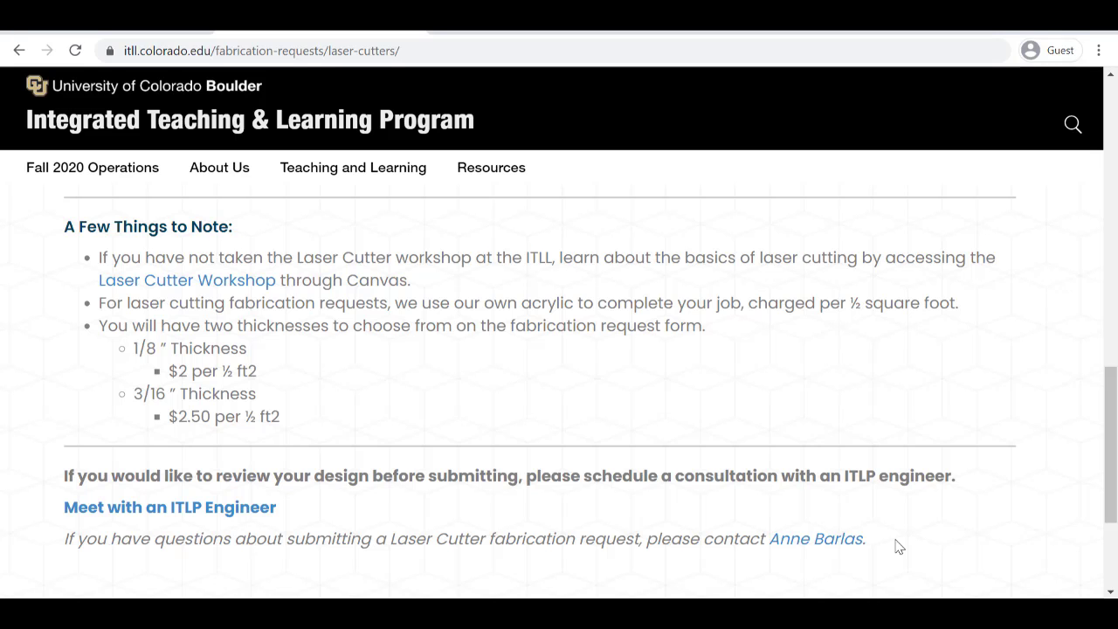
pyautogui.scroll(4, 899, 546)
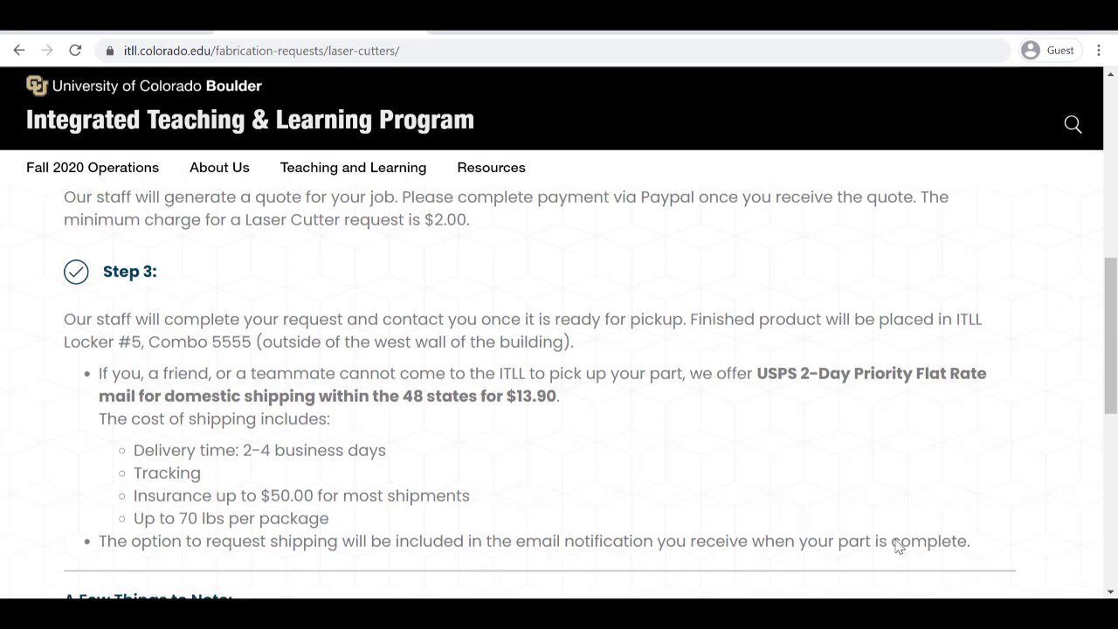
pyautogui.scroll(3, 899, 546)
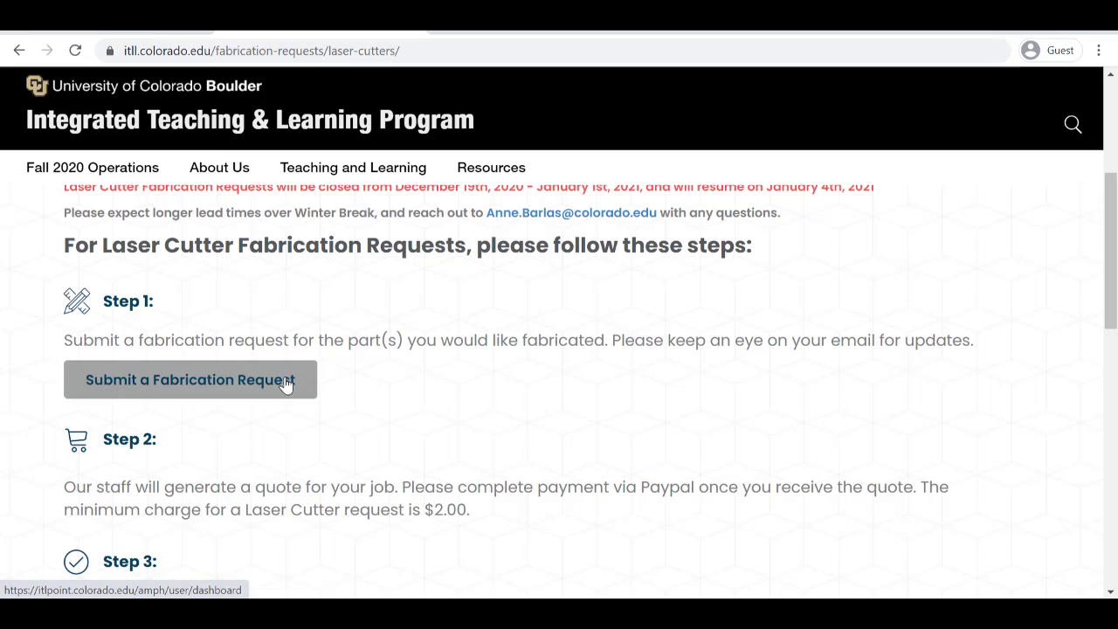
# Open the online fabrication request system and bring up the Lasercutting request form
pyautogui.click(286, 382)
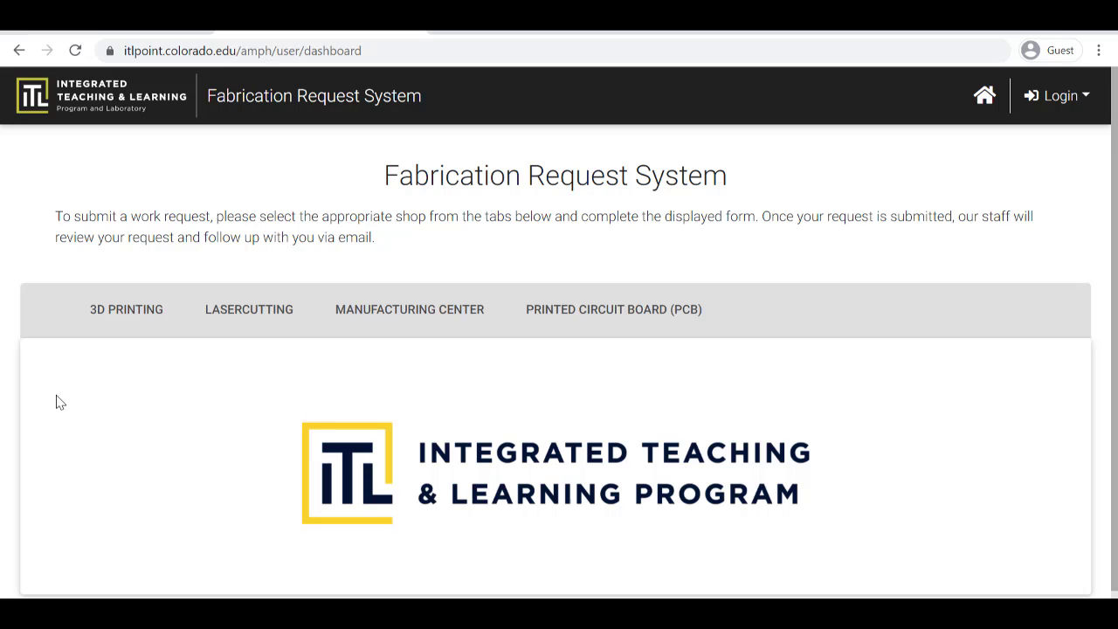
pyautogui.click(272, 312)
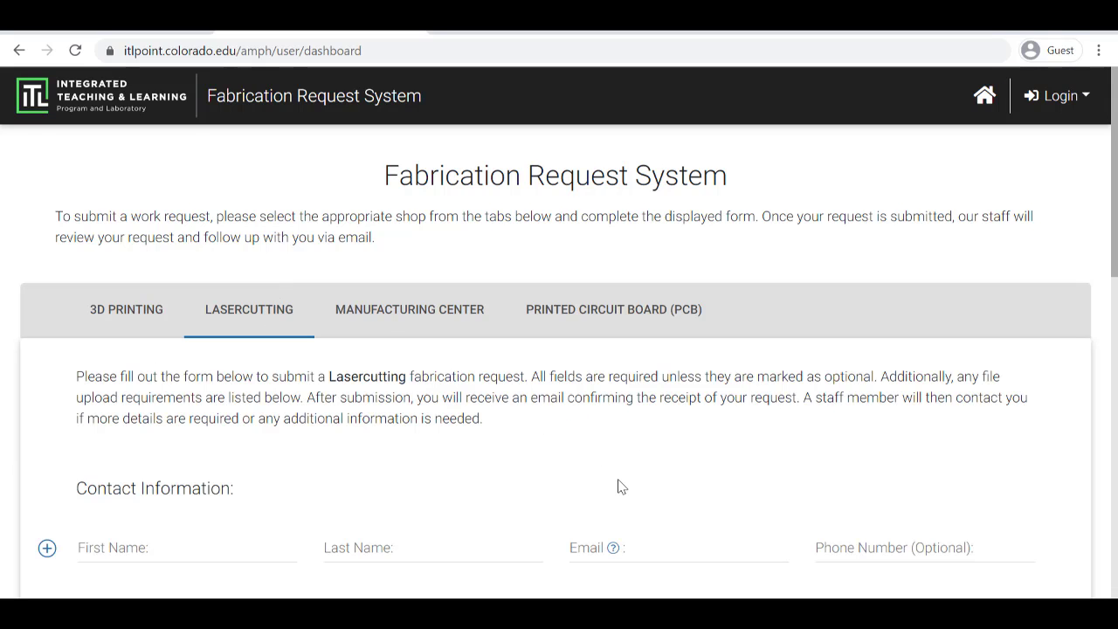
pyautogui.scroll(-1, 623, 474)
pyautogui.scroll(-2, 625, 474)
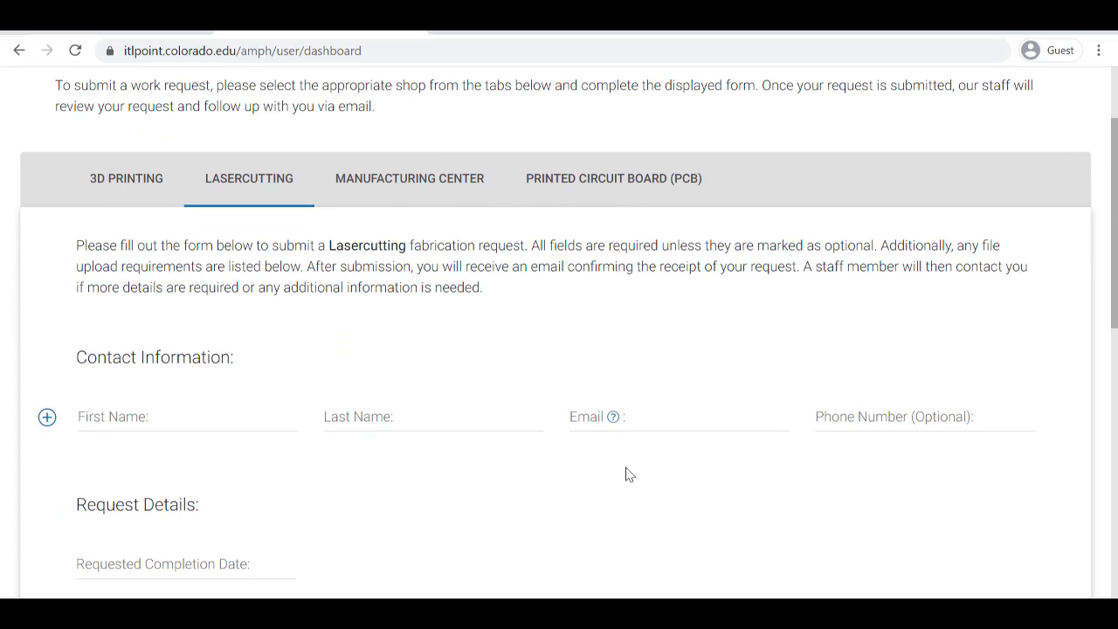
# Enter the requester's first name, last name and e-mail username in the contact fields
pyautogui.click(223, 405)
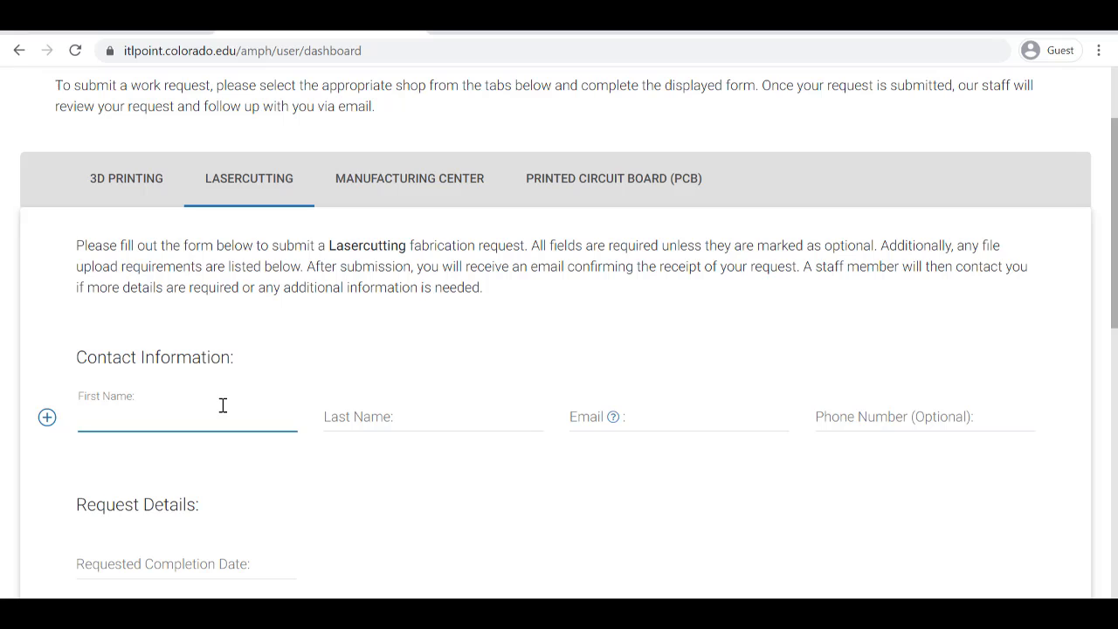
pyautogui.press('Tab')
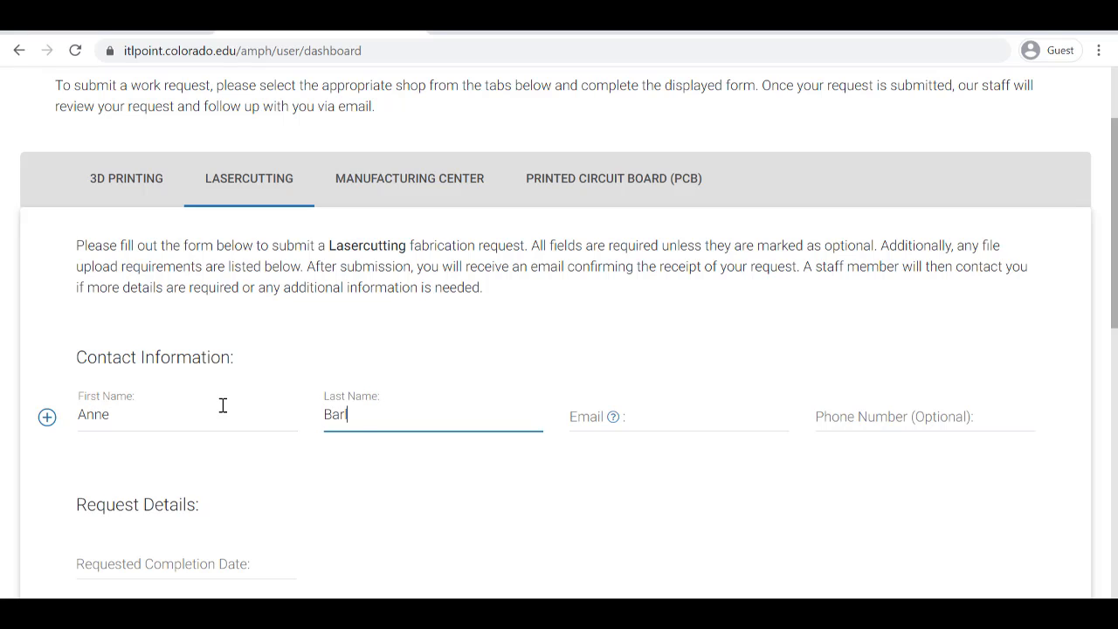
pyautogui.press('Tab')
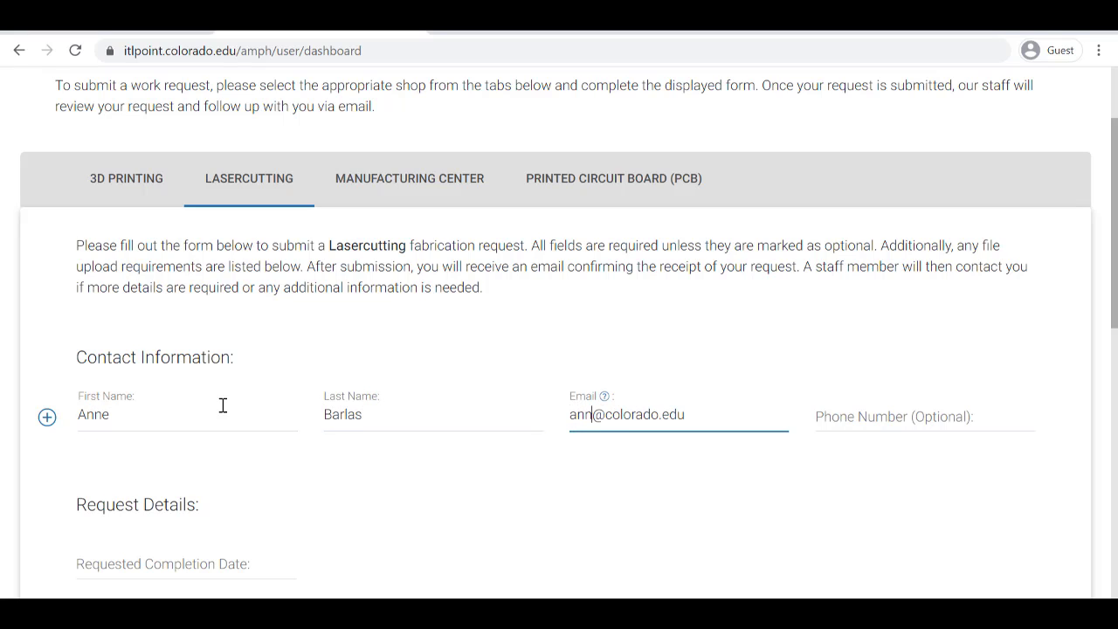
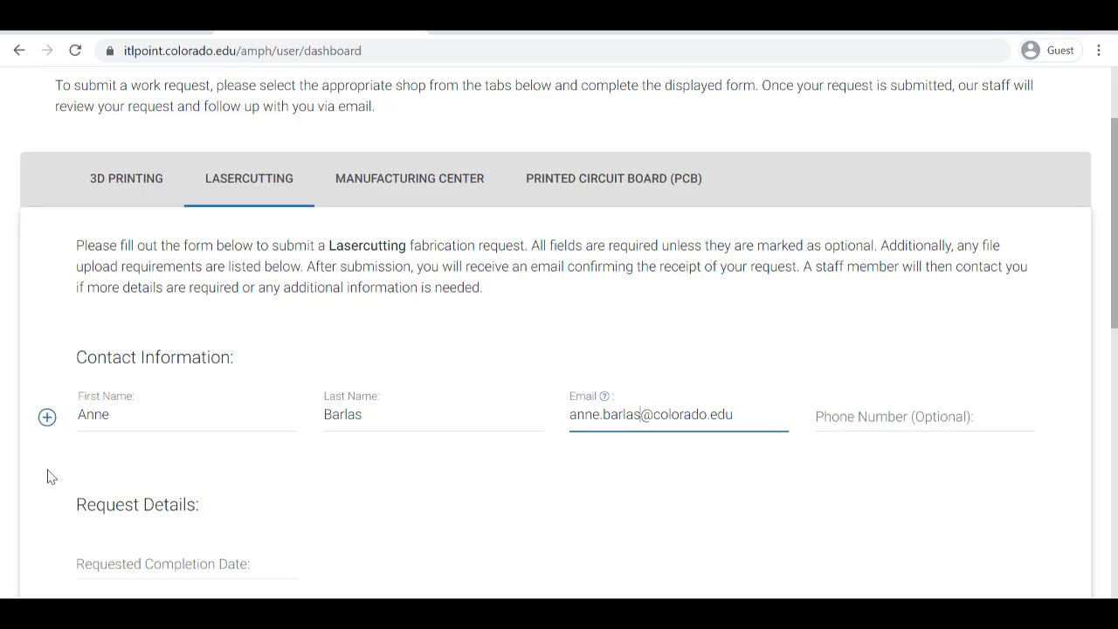
# Set the requested completion date to December 18, 2020
pyautogui.scroll(-2, 48, 476)
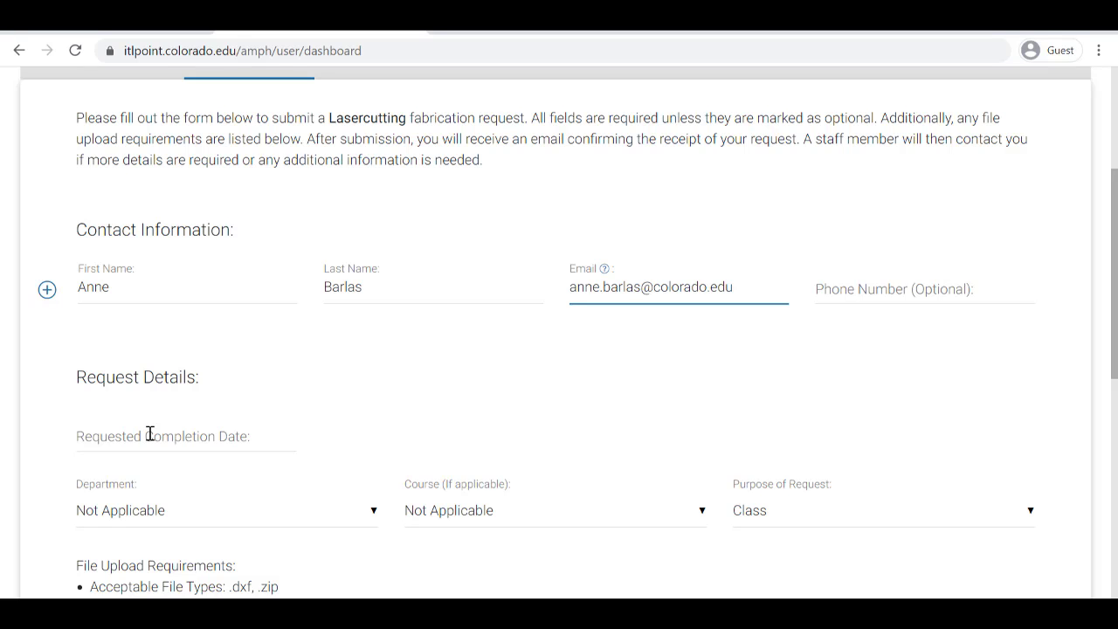
pyautogui.click(150, 434)
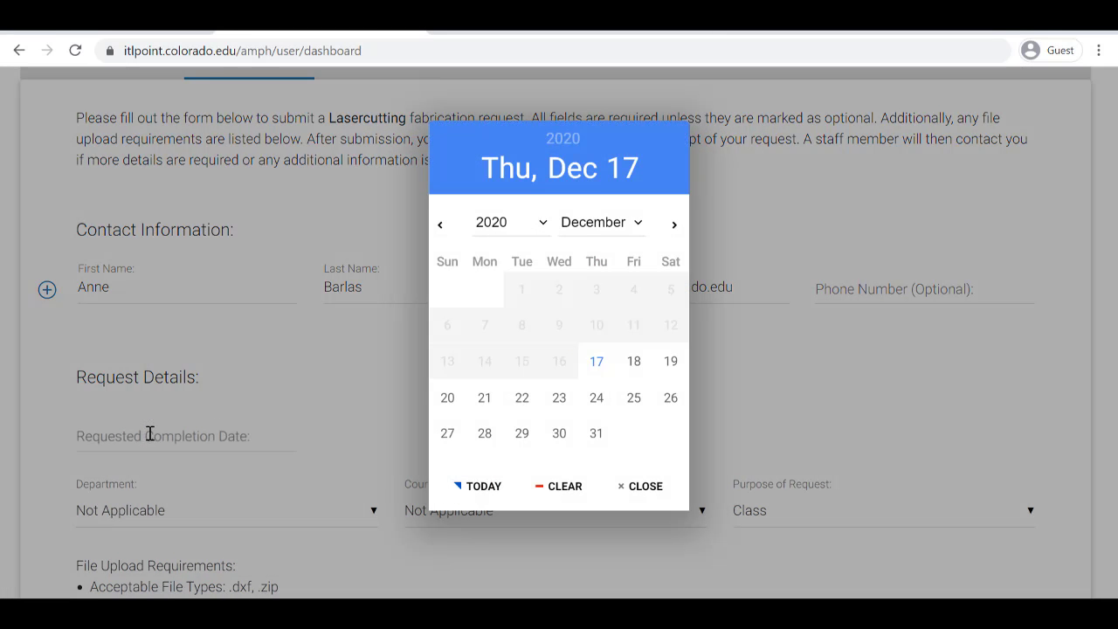
pyautogui.click(632, 361)
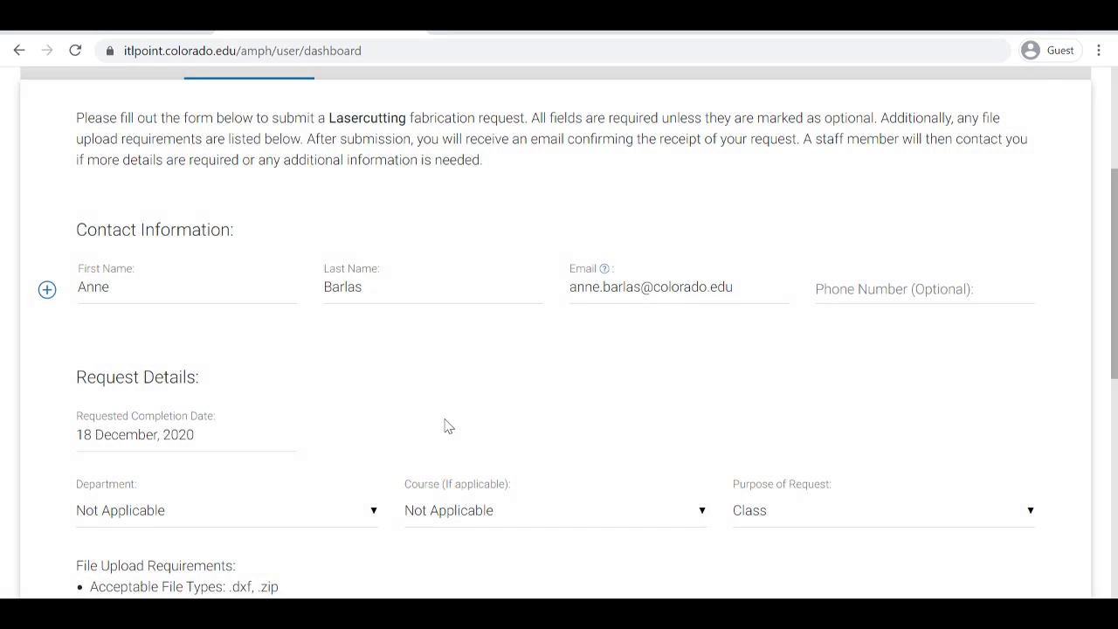
# Choose Biomedical Engineering, course GEEN1400 Section 011, and Personal Project as the purpose
pyautogui.scroll(-1, 447, 425)
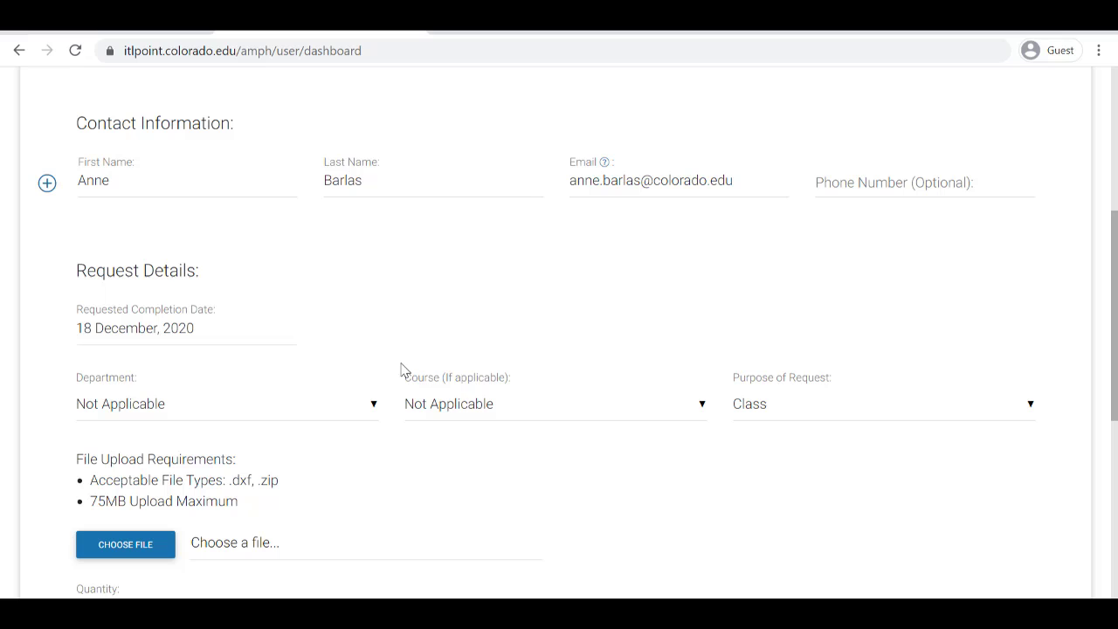
pyautogui.click(324, 411)
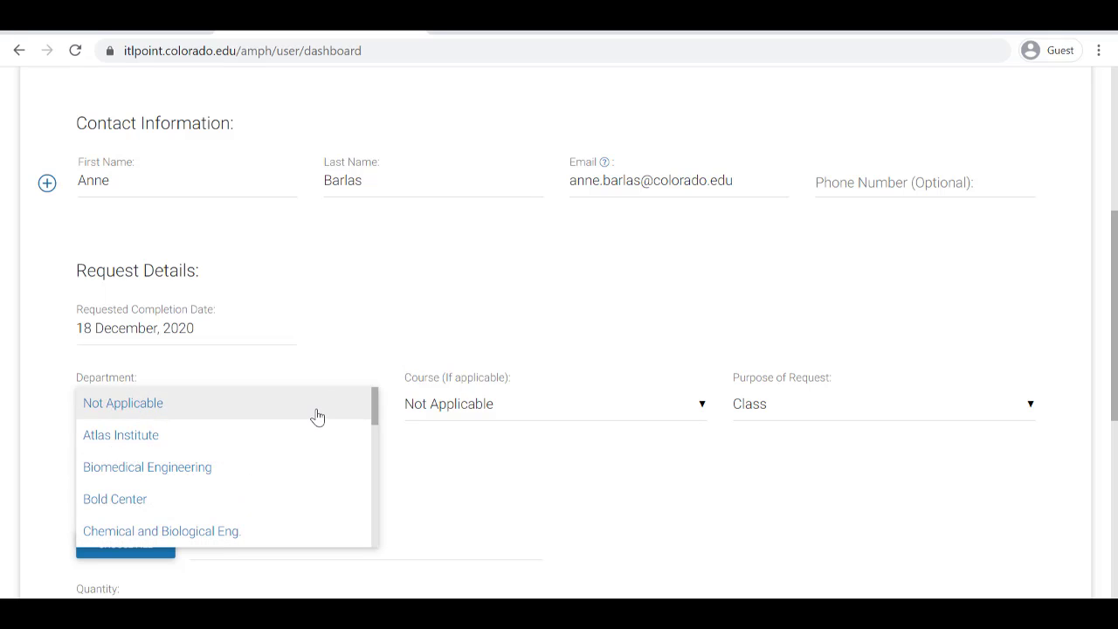
pyautogui.click(315, 418)
pyautogui.click(302, 411)
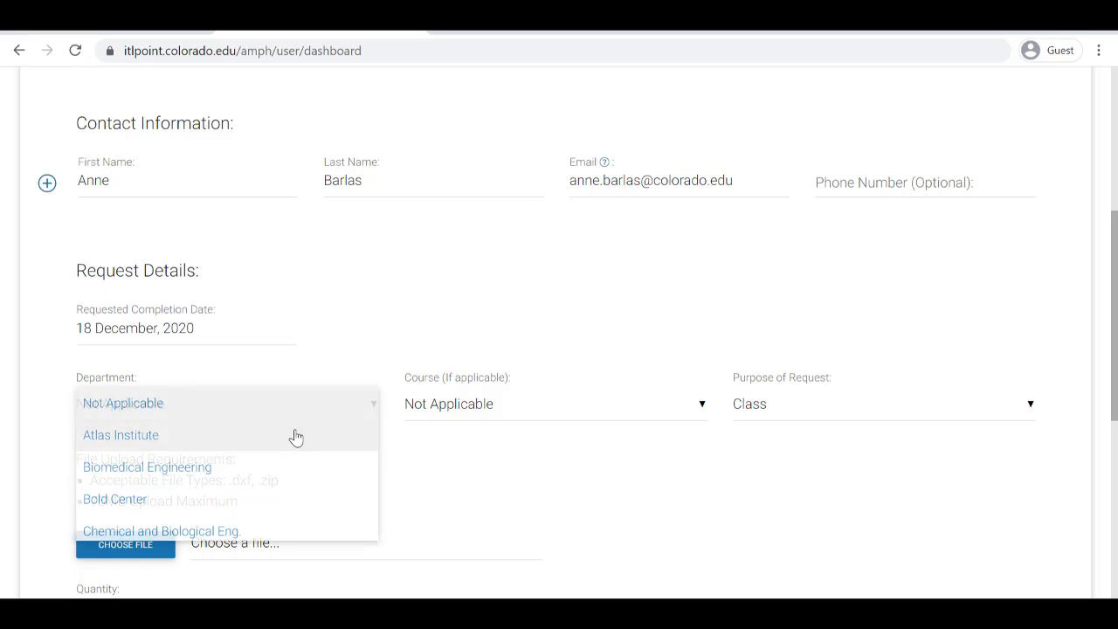
pyautogui.click(290, 468)
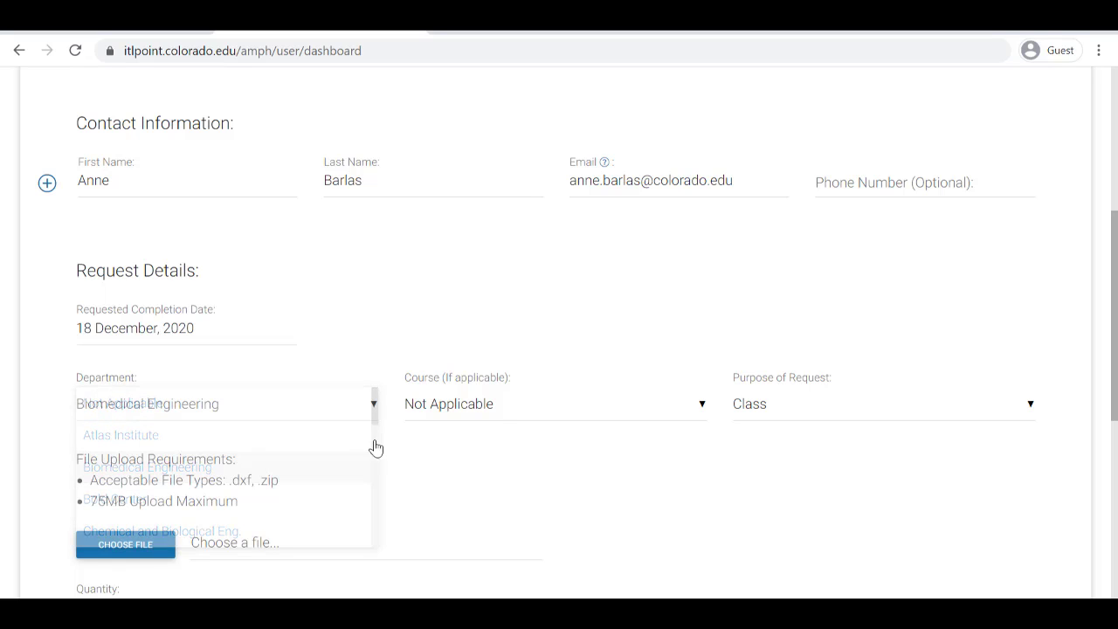
pyautogui.click(498, 421)
pyautogui.click(498, 466)
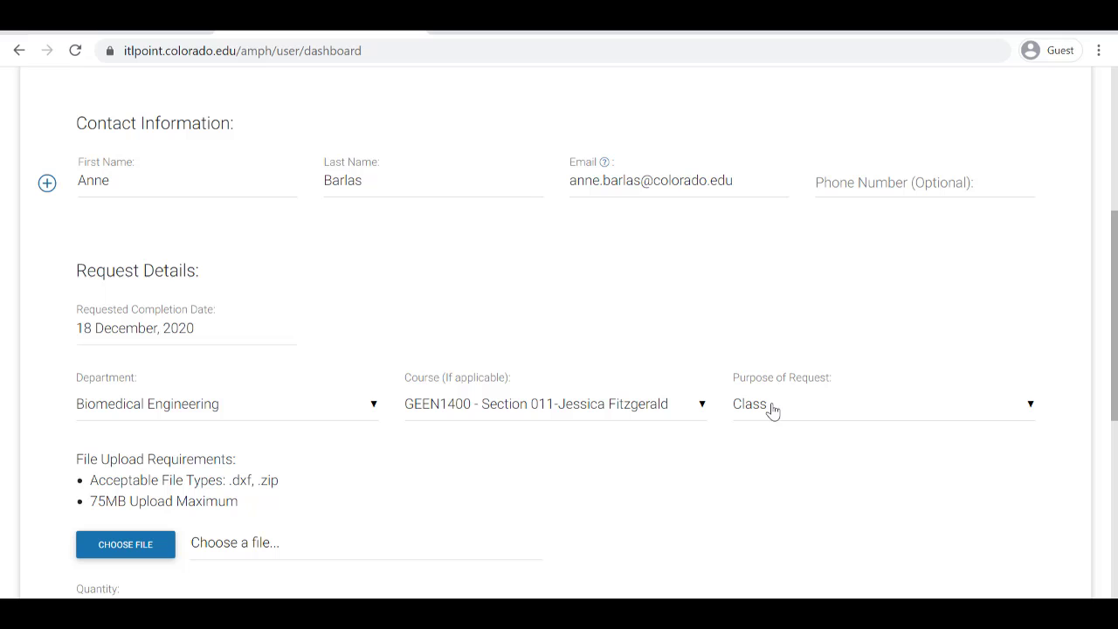
pyautogui.click(772, 411)
pyautogui.click(774, 433)
pyautogui.scroll(-1, 623, 549)
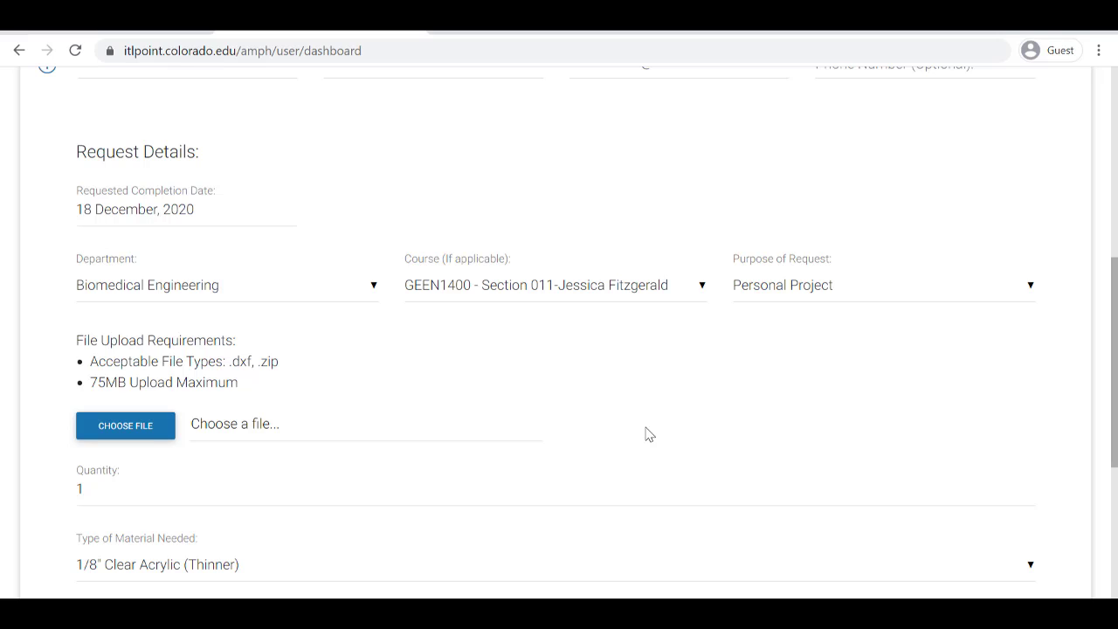
# Attach the design file Dominant Chromosomes.dxf to the request
pyautogui.click(133, 432)
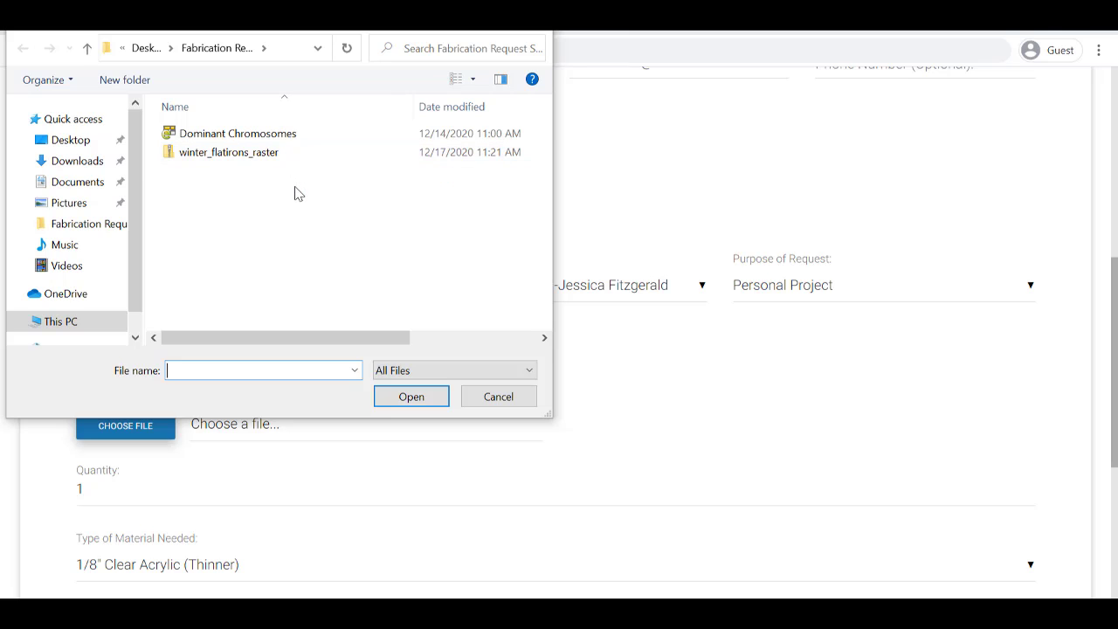
pyautogui.click(287, 136)
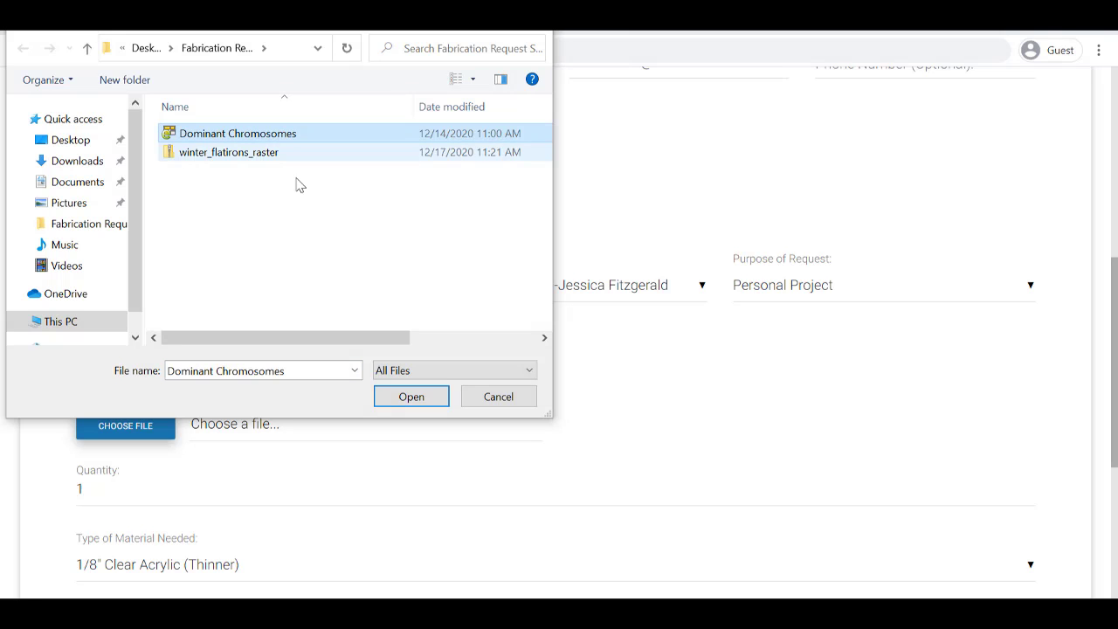
pyautogui.click(403, 402)
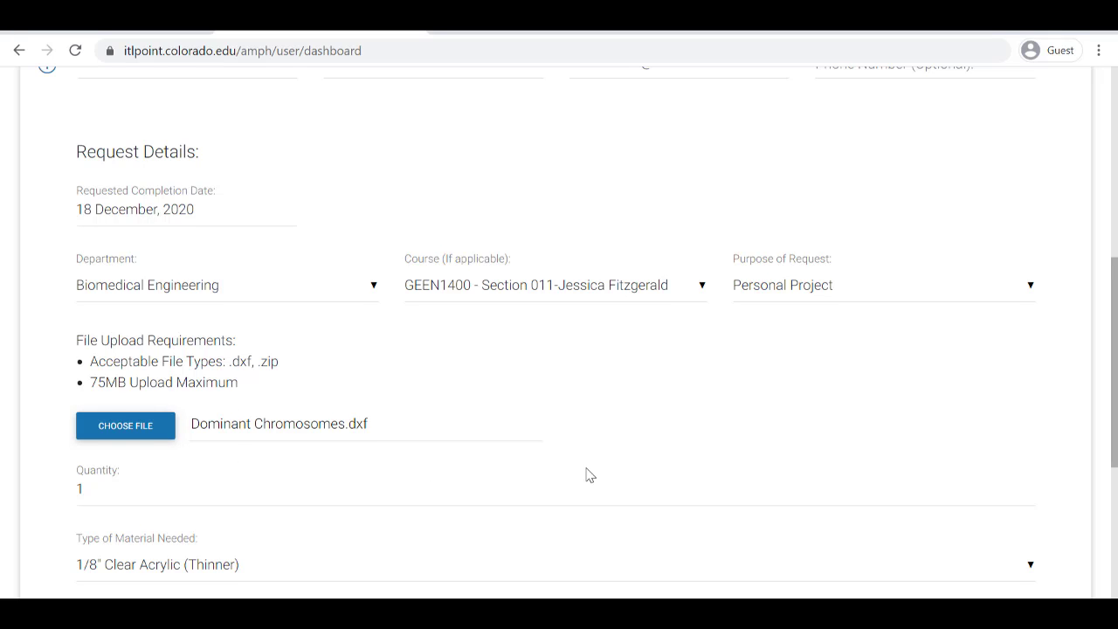
# Change the quantity from 1 to 3
pyautogui.scroll(-1, 589, 475)
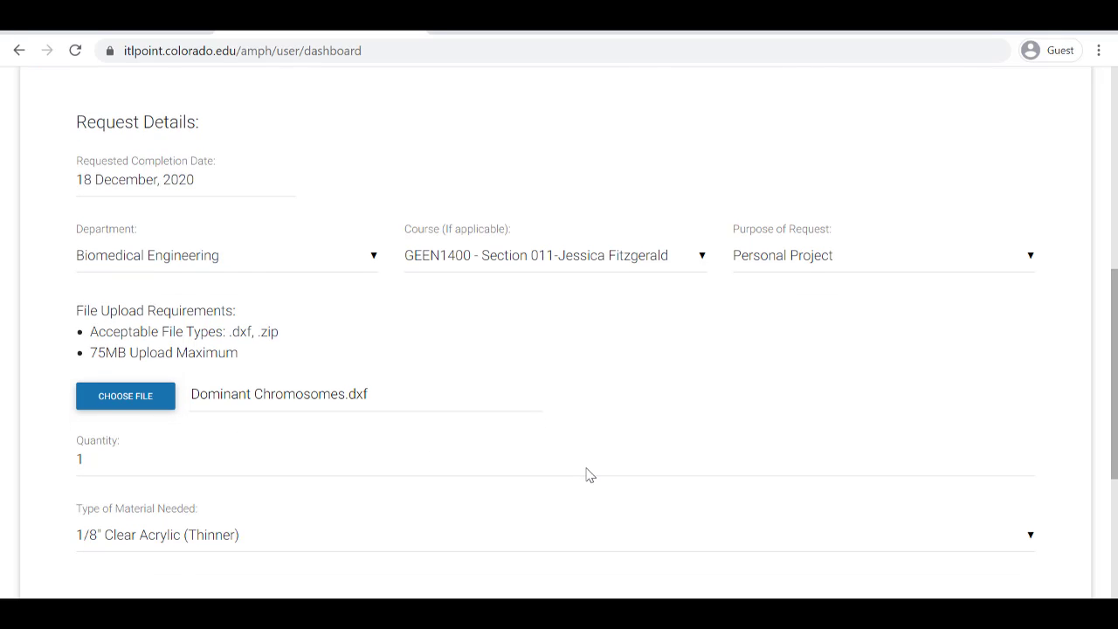
pyautogui.click(139, 465)
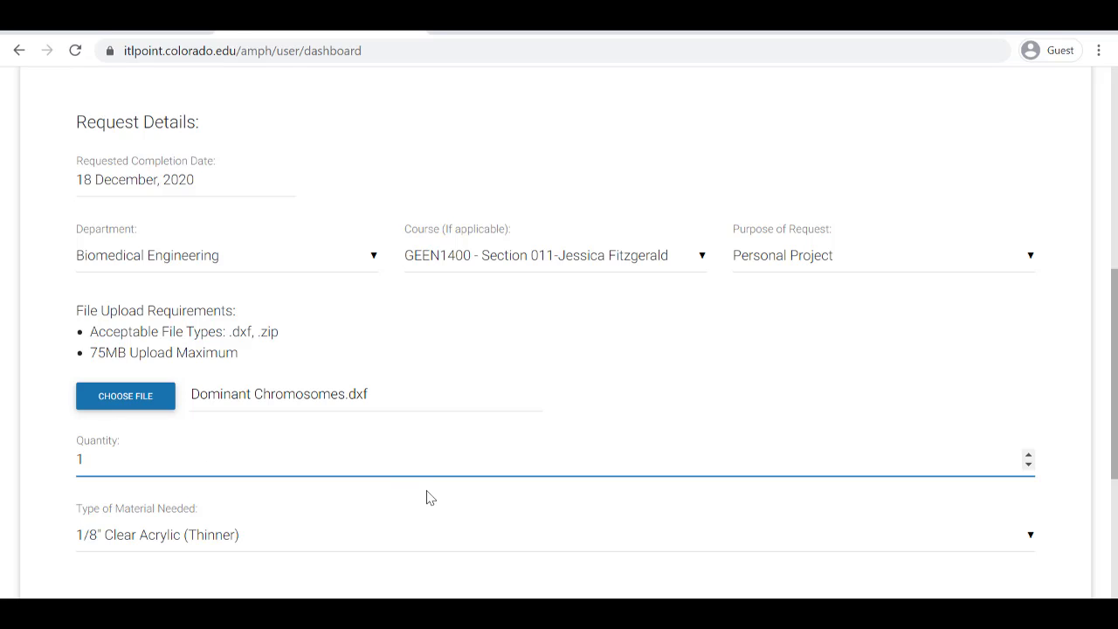
pyautogui.press('BackSpace')
pyautogui.write('3')
pyautogui.click(458, 522)
# Set the material to 3/16" Clear Acrylic (Thicker)
pyautogui.scroll(-1, 457, 521)
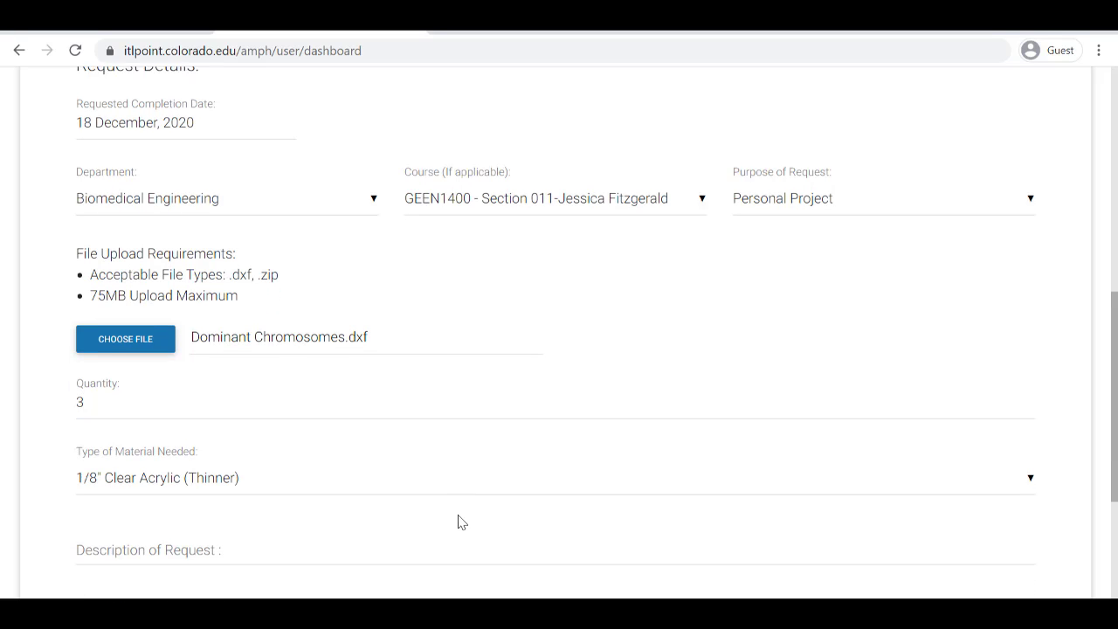
pyautogui.click(329, 488)
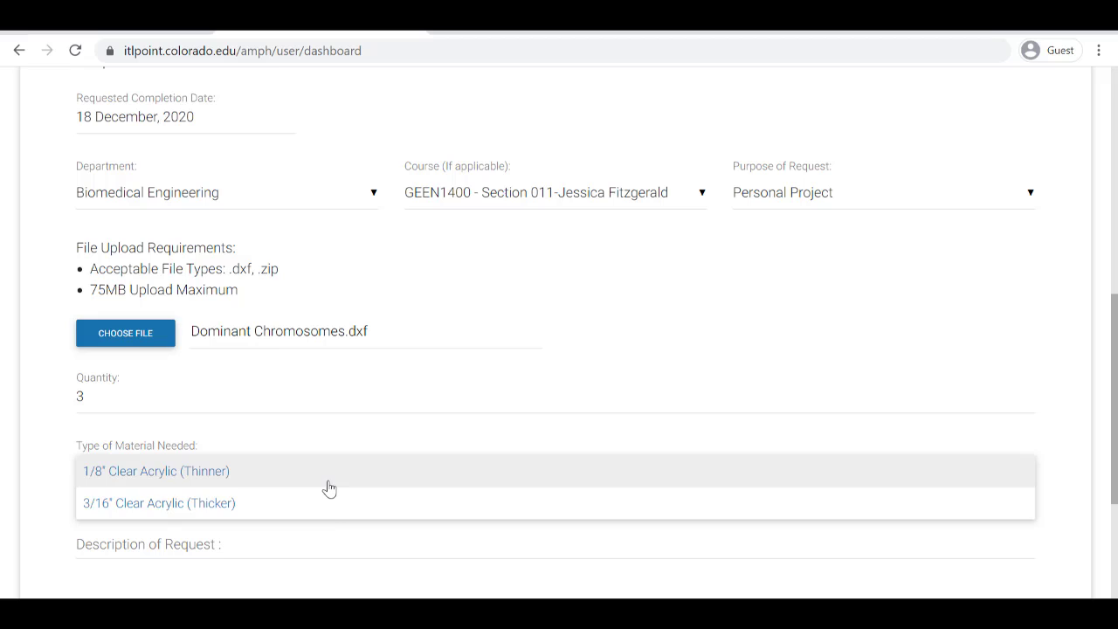
pyautogui.click(324, 505)
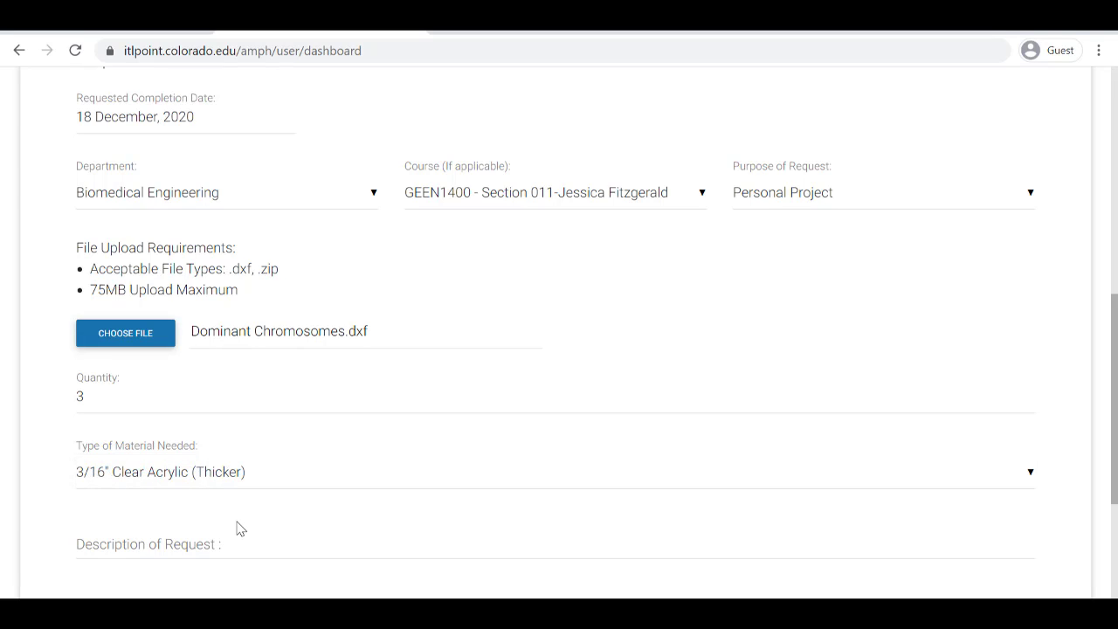
pyautogui.click(242, 532)
# Write the description 'need three copies of this part.'
pyautogui.scroll(-2, 427, 518)
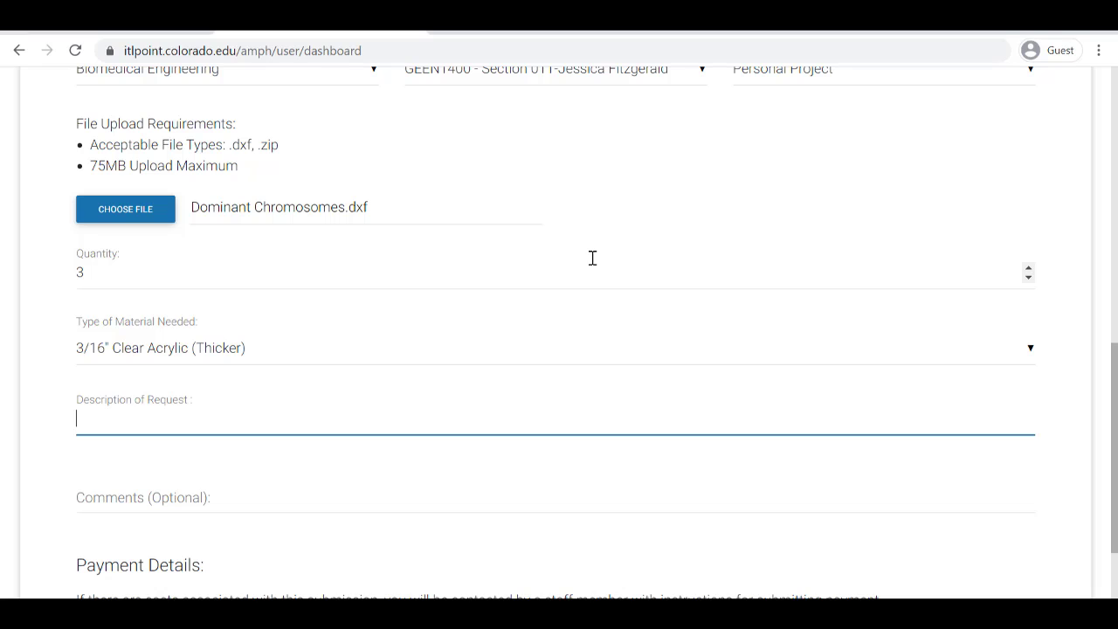
pyautogui.write('need three')
pyautogui.write('copies of t')
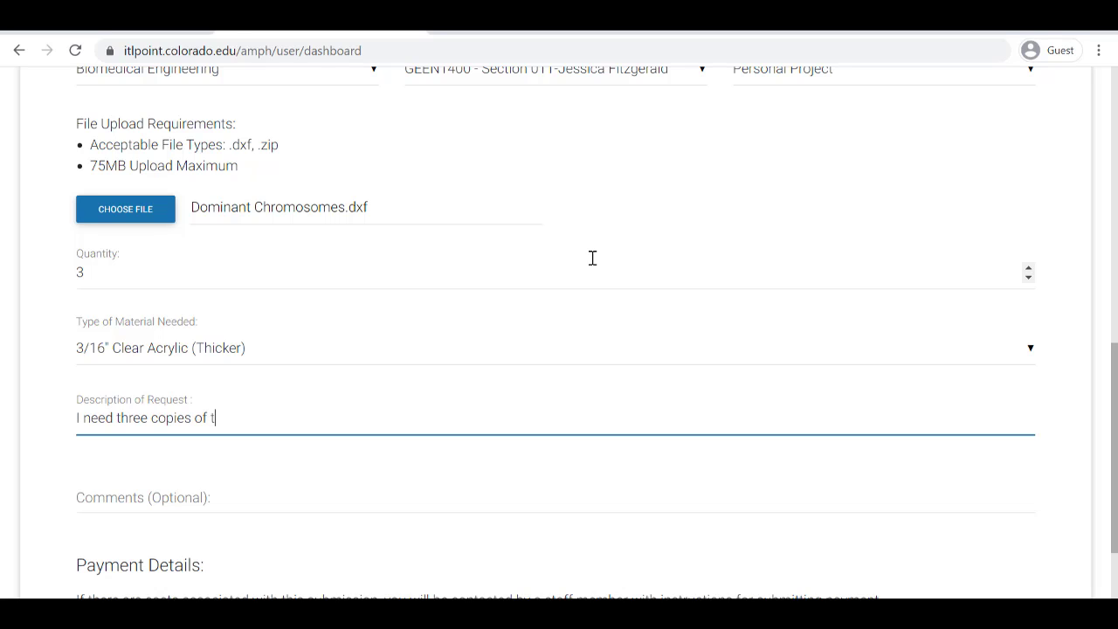
pyautogui.write('his part.')
# Add the comment 'This is a test.' and submit the laser cutting request
pyautogui.scroll(-1, 592, 258)
pyautogui.click(301, 434)
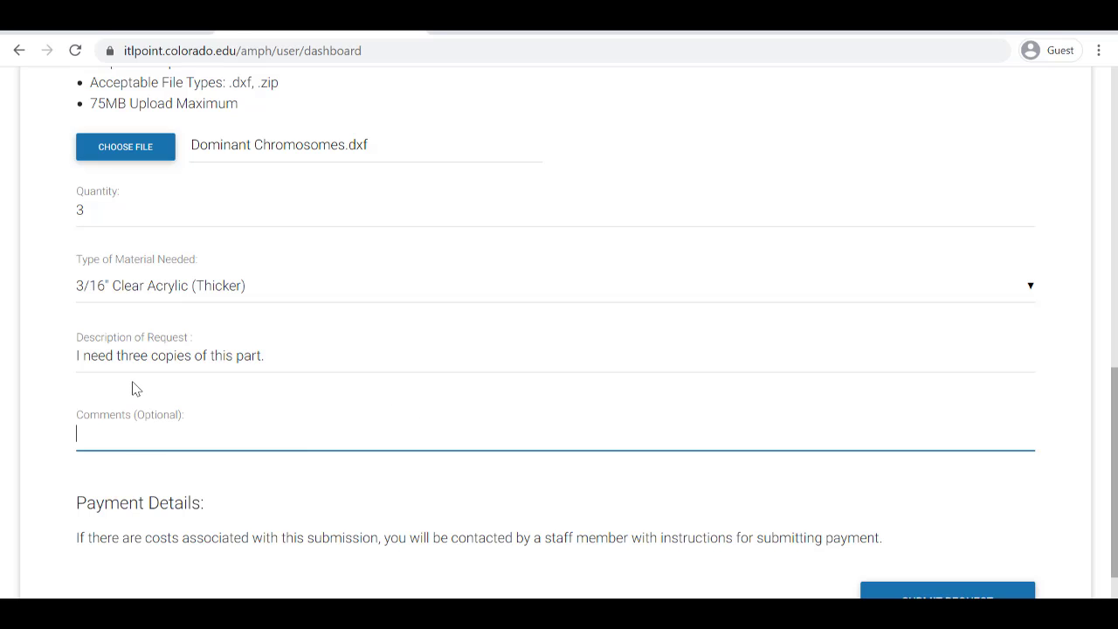
pyautogui.write('This is a test.')
pyautogui.scroll(-1, 333, 534)
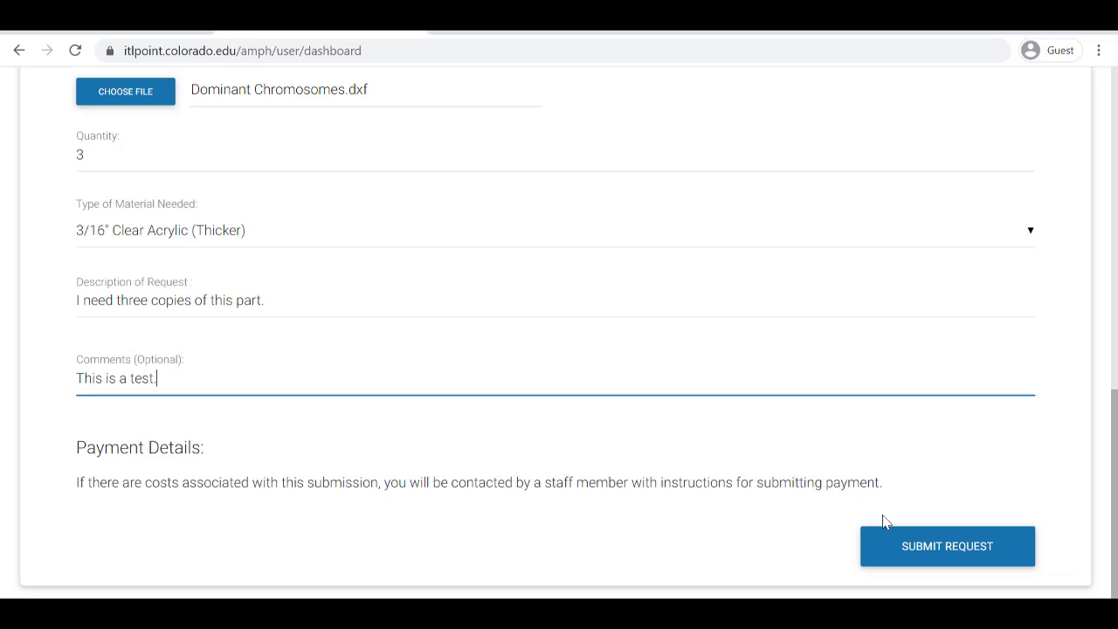
pyautogui.click(937, 548)
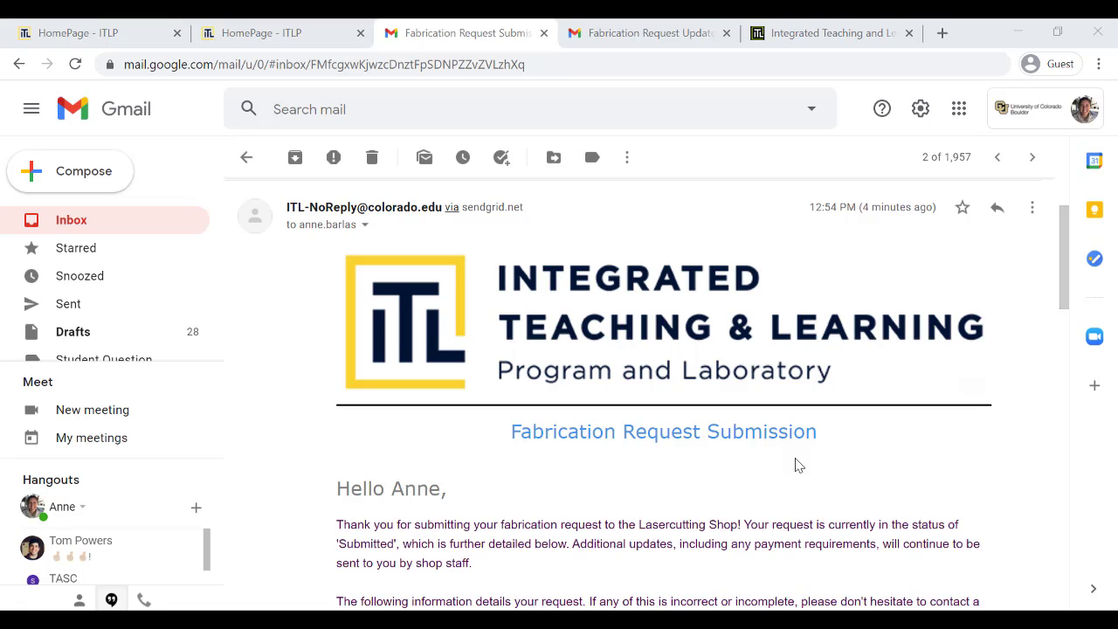
pyautogui.scroll(-4, 795, 465)
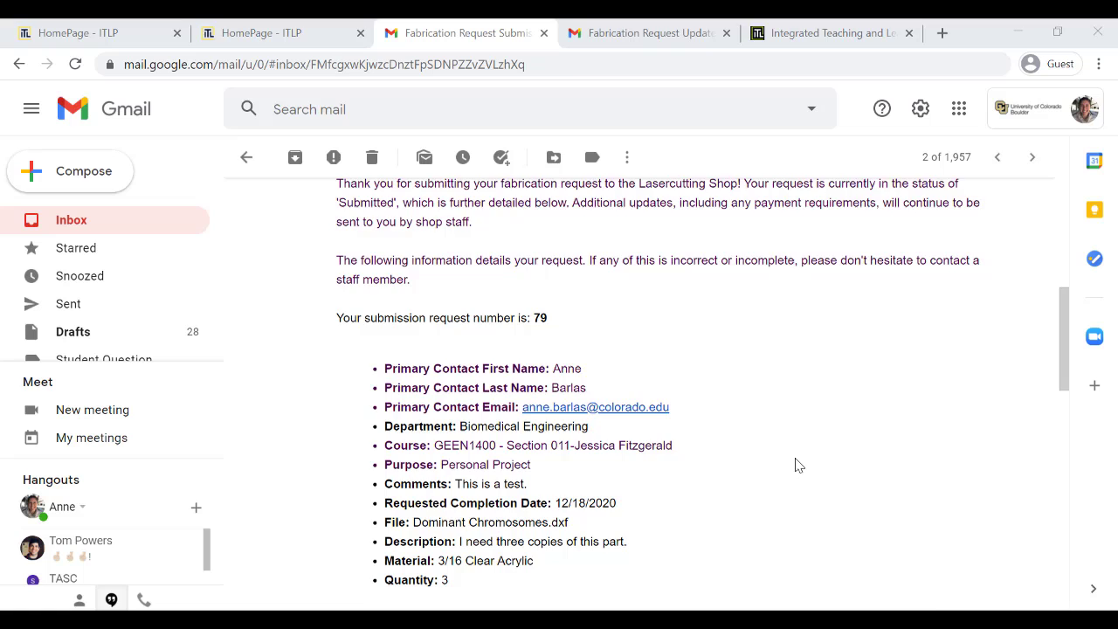
pyautogui.scroll(-1, 795, 465)
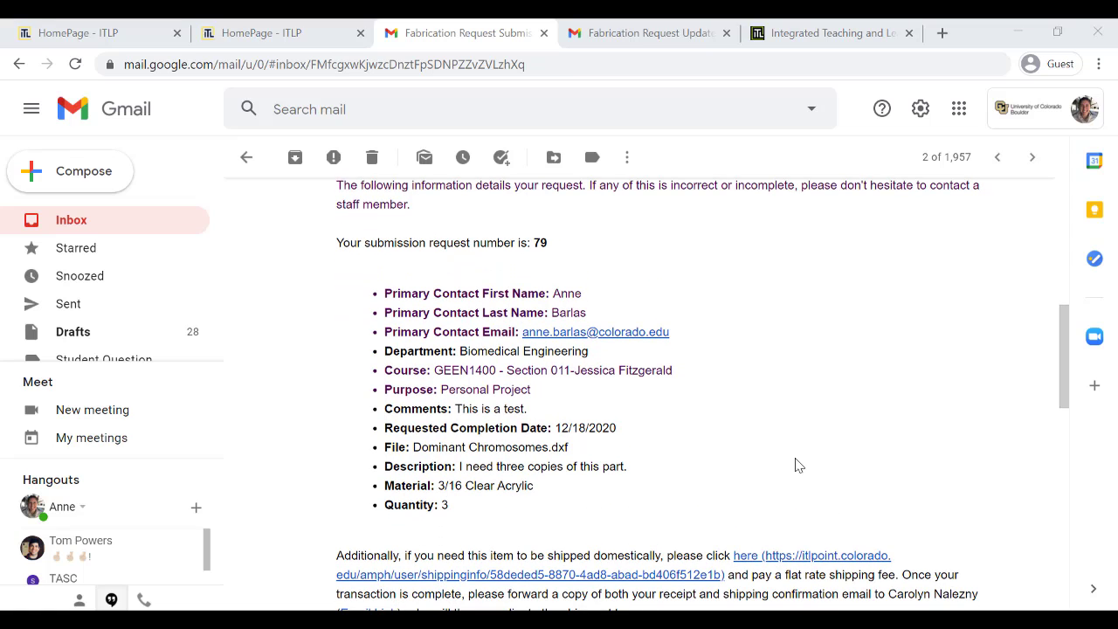
pyautogui.scroll(-1, 794, 465)
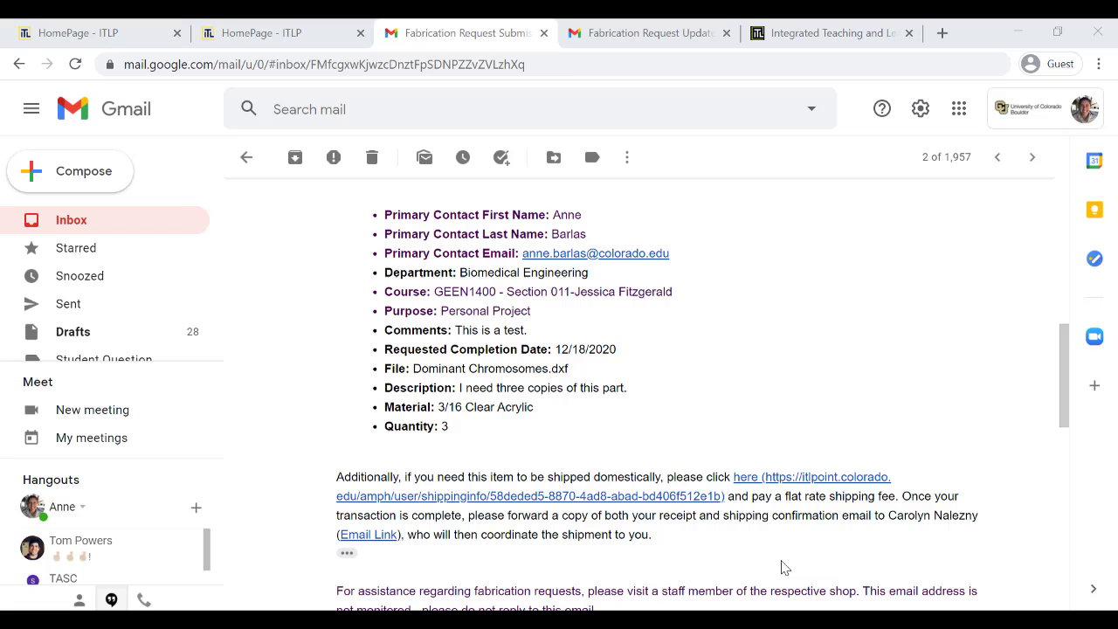
pyautogui.scroll(-5, 783, 567)
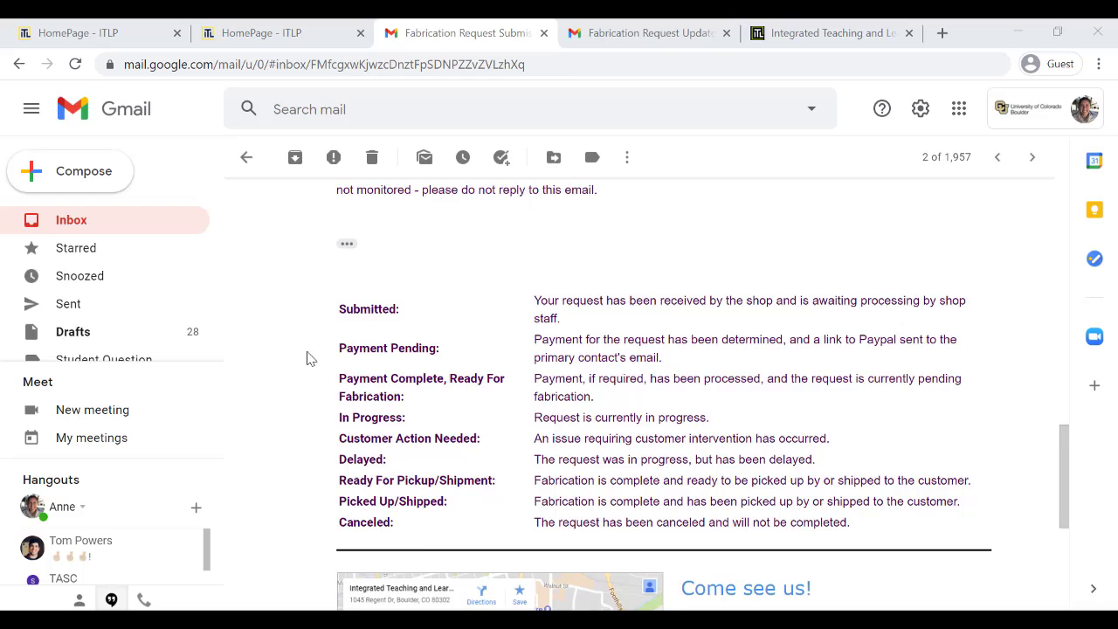
pyautogui.scroll(5, 307, 358)
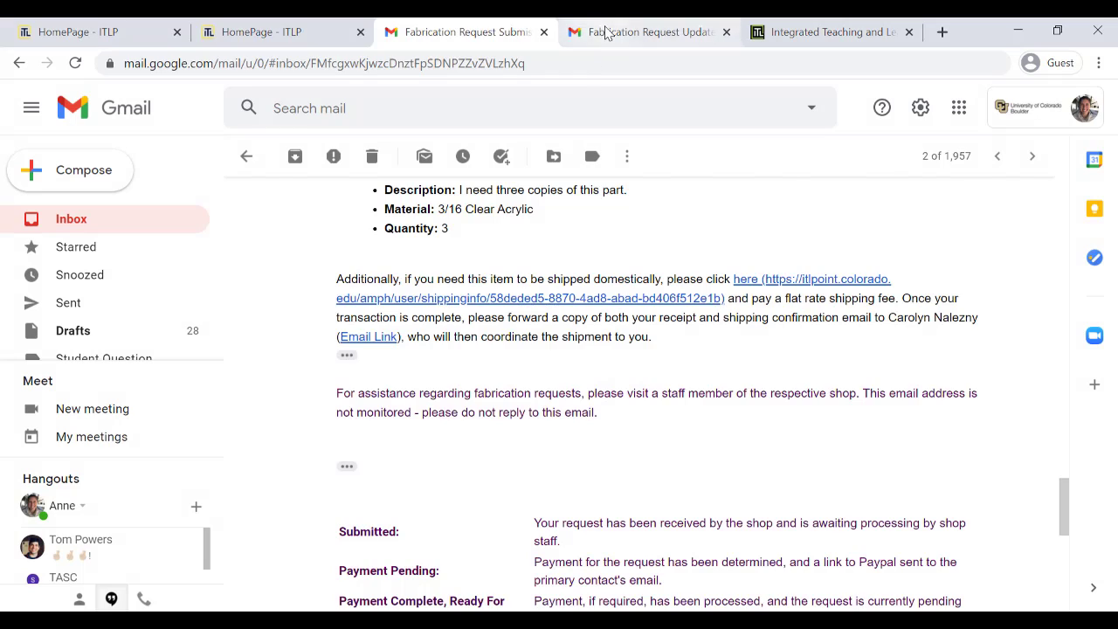
# Open the Fabrication Request Update email showing request 79 Payment Pending, $2.50 due
pyautogui.click(605, 33)
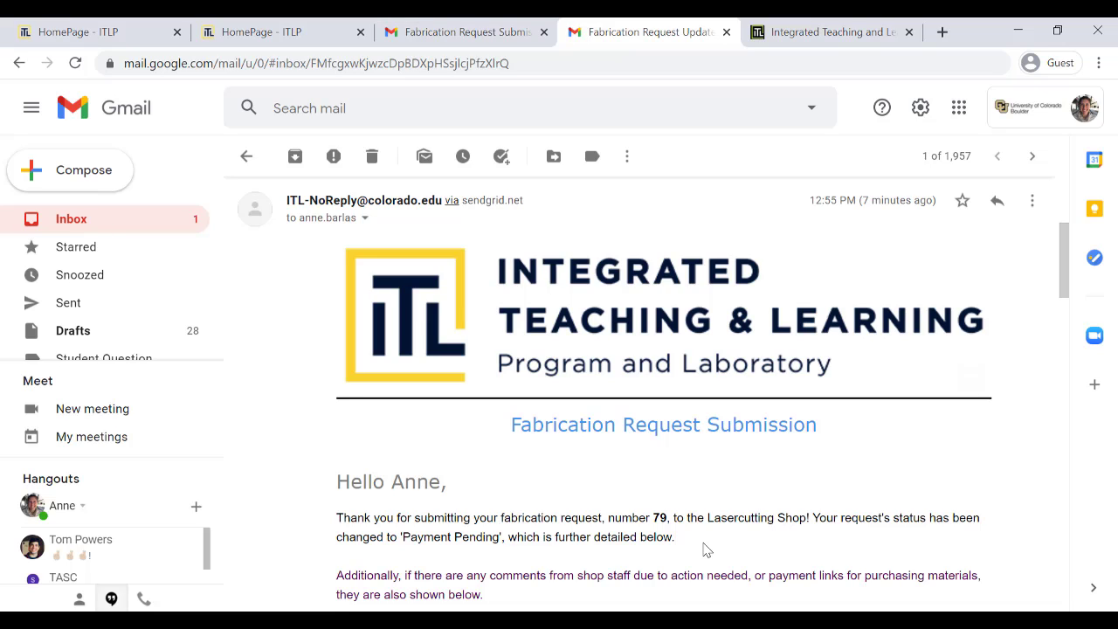
pyautogui.scroll(-2, 704, 548)
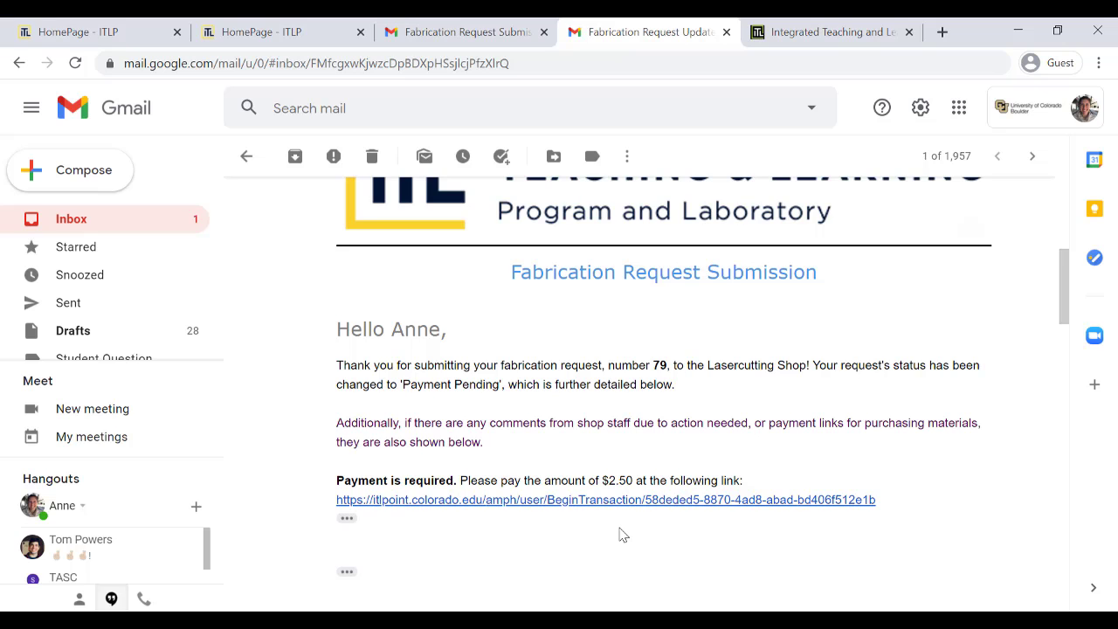
pyautogui.click(882, 27)
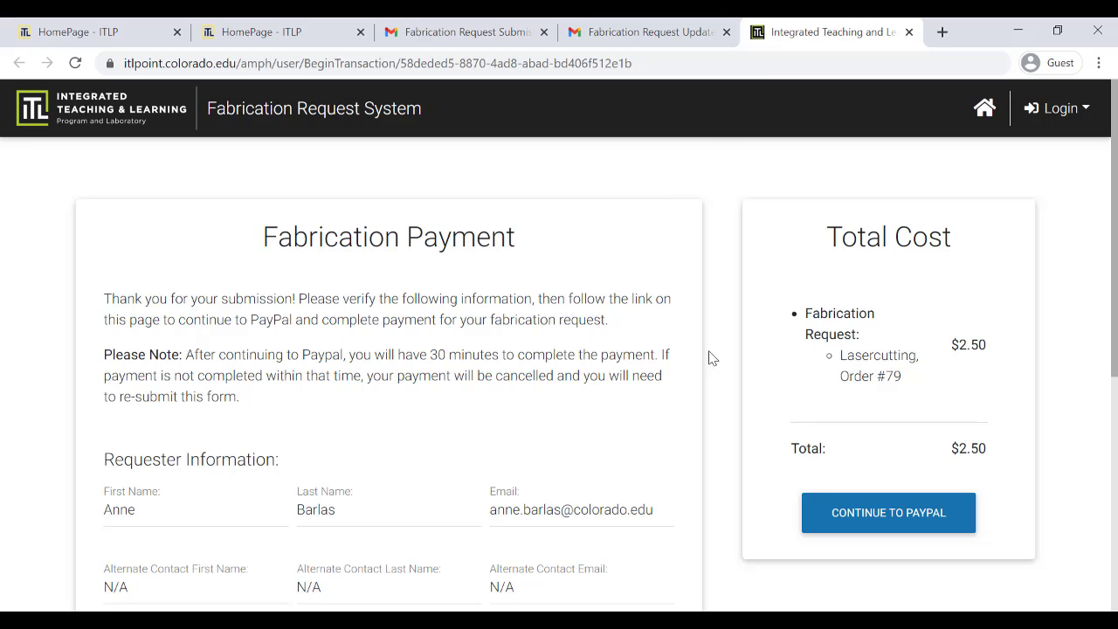
pyautogui.scroll(-1, 715, 427)
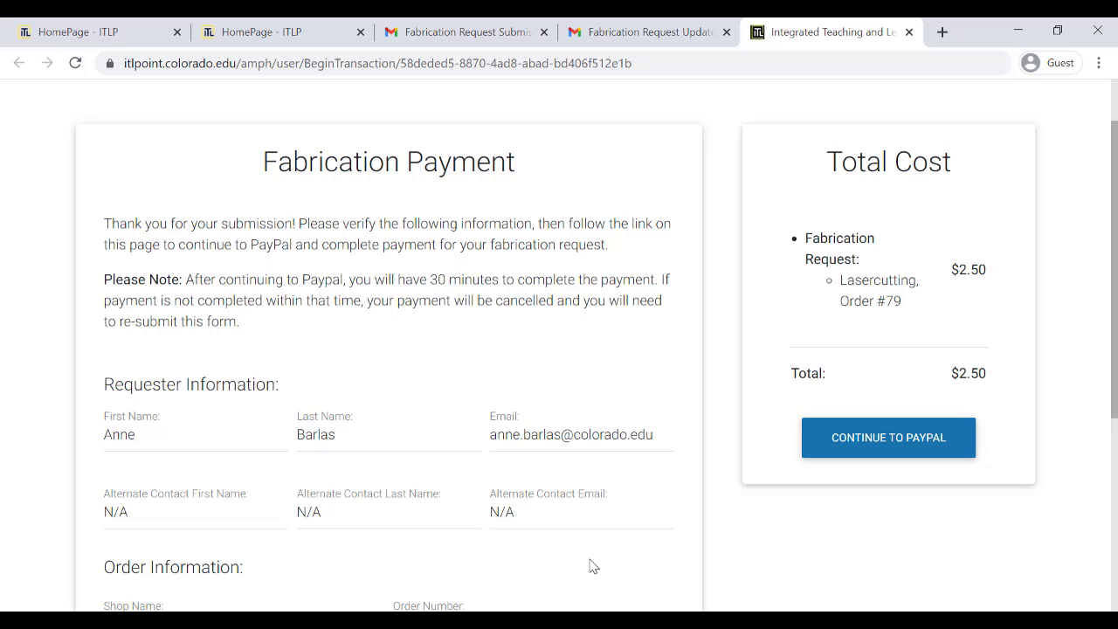
pyautogui.scroll(-2, 591, 566)
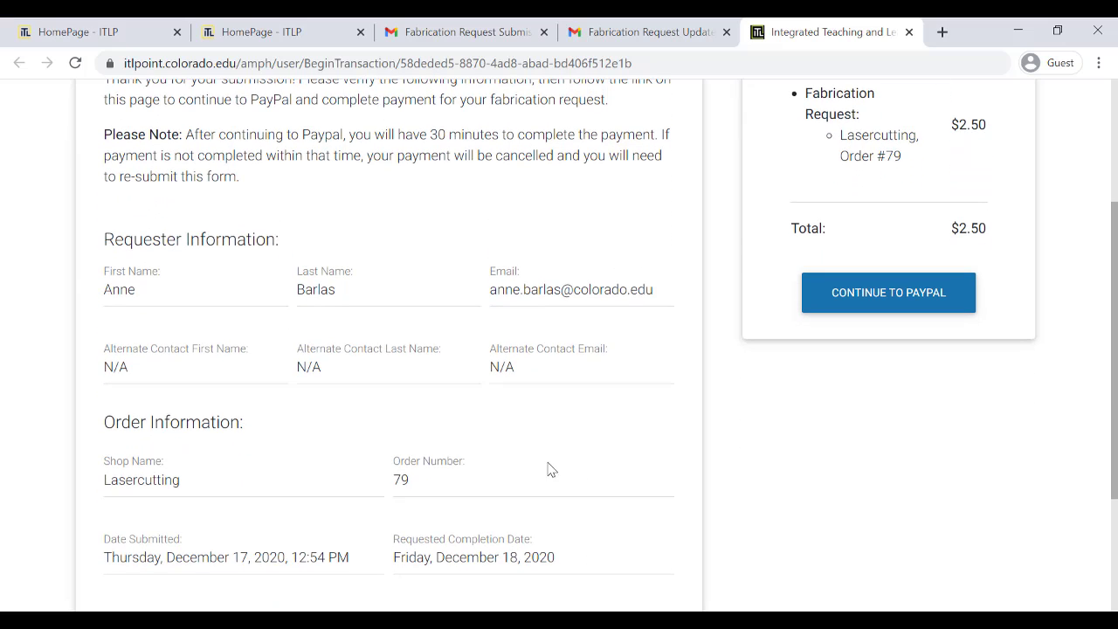
pyautogui.scroll(-2, 619, 494)
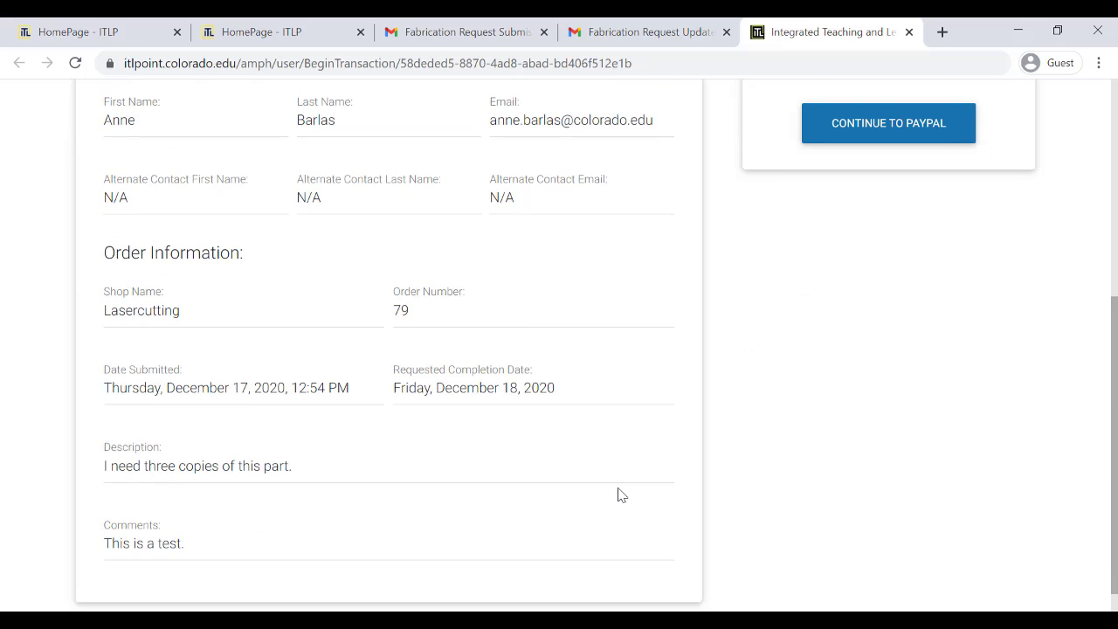
pyautogui.scroll(3, 619, 494)
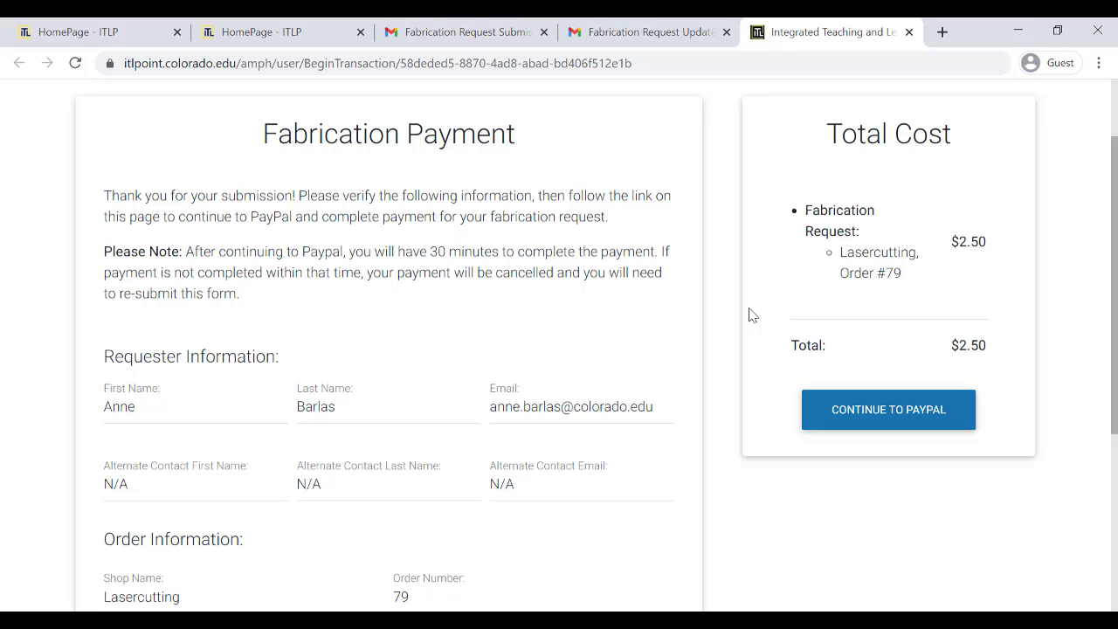
pyautogui.click(642, 34)
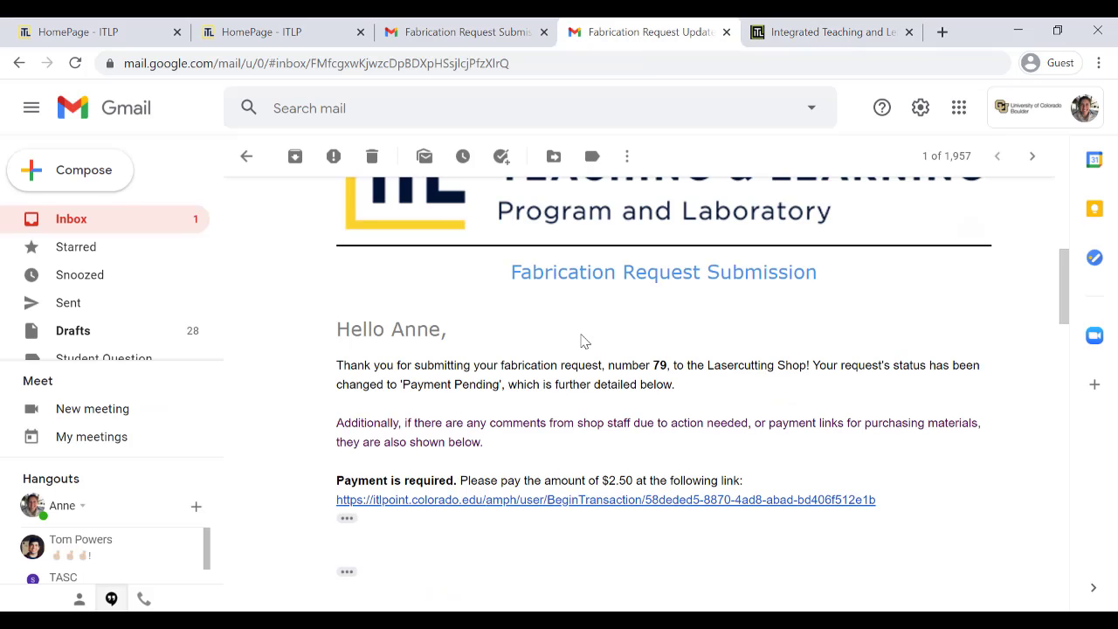
# Scroll the thread to the Payment Complete and In Progress messages for request 79
pyautogui.scroll(3, 581, 342)
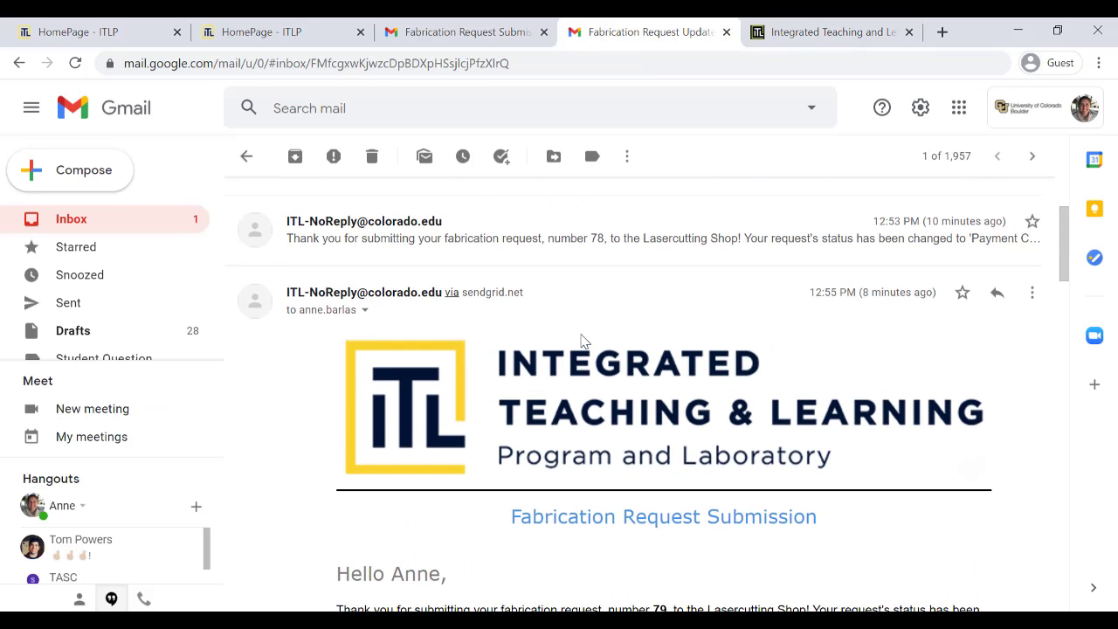
pyautogui.scroll(-10, 584, 340)
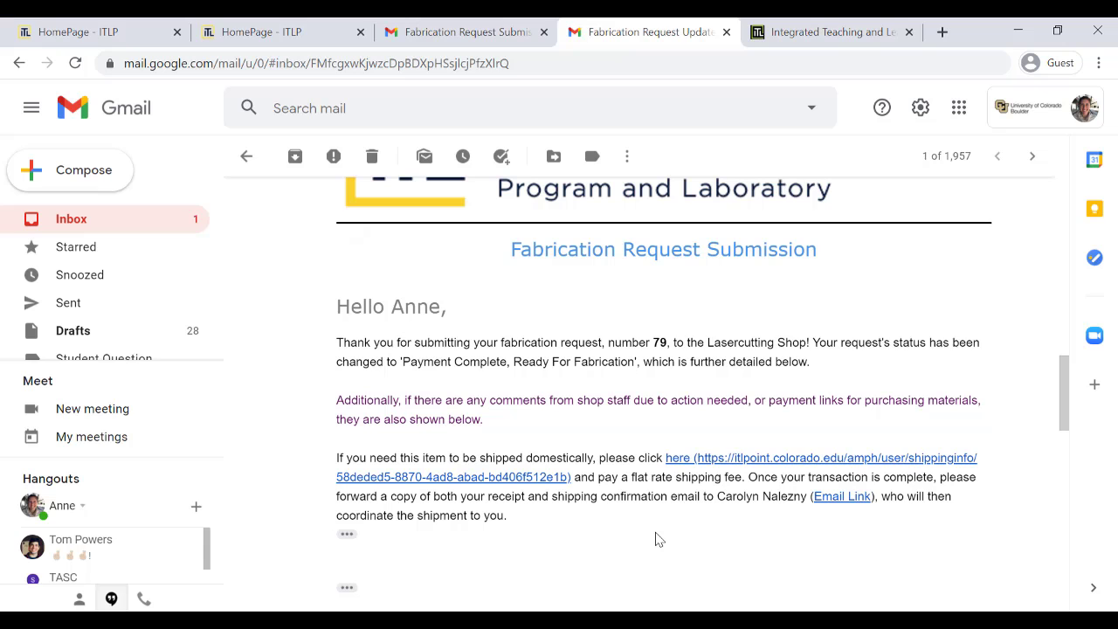
pyautogui.scroll(-8, 658, 539)
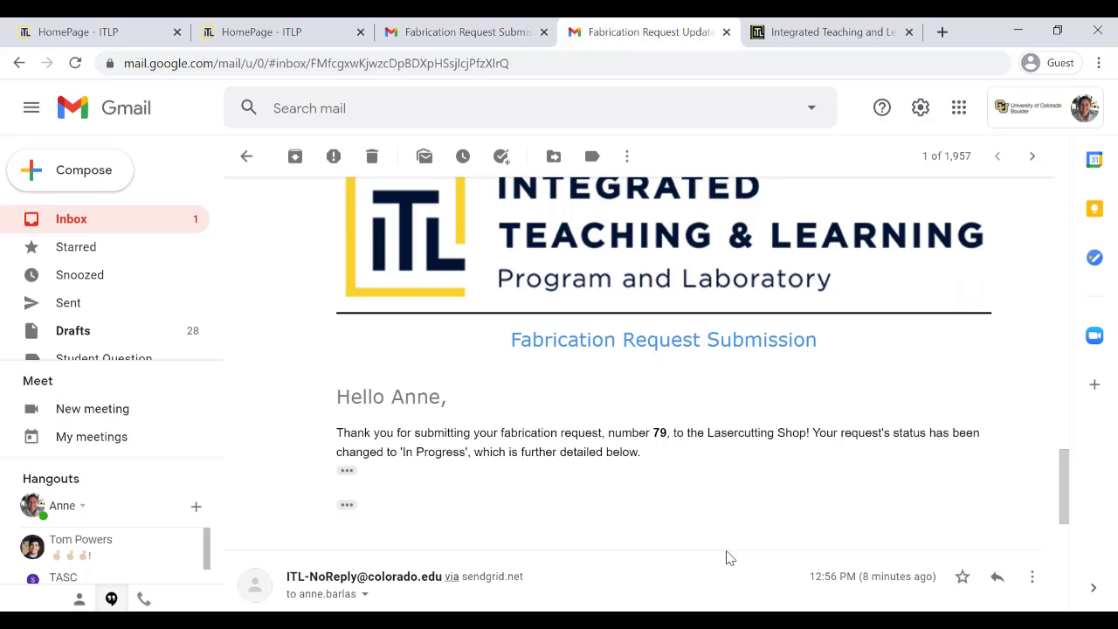
# Scroll down to the last message marking request 79 Ready For Pickup
pyautogui.scroll(-5, 729, 557)
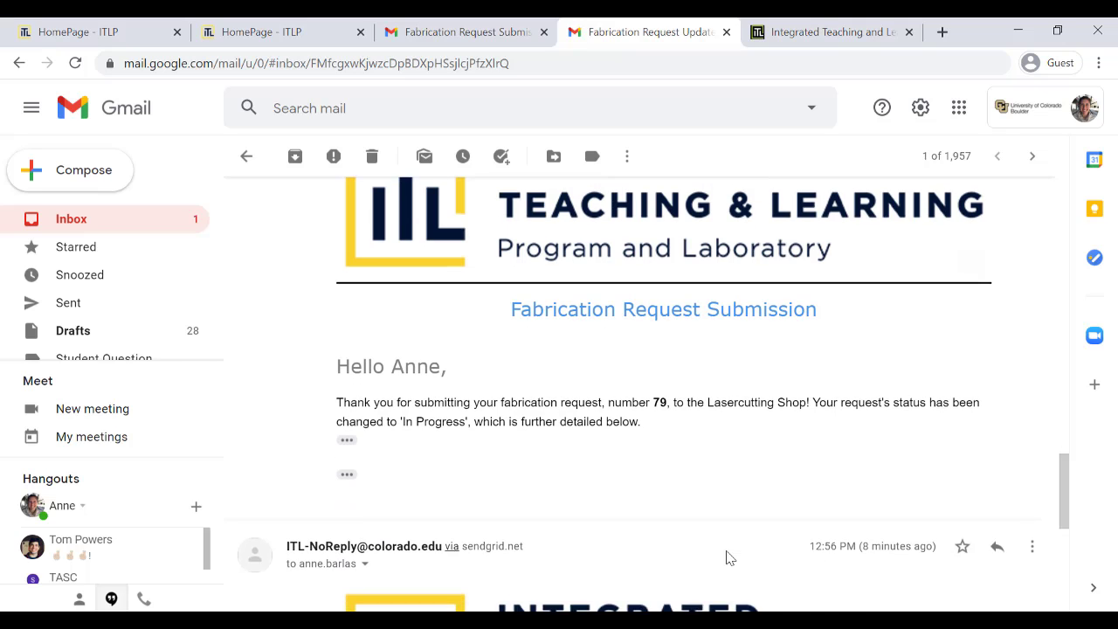
pyautogui.scroll(-1, 729, 558)
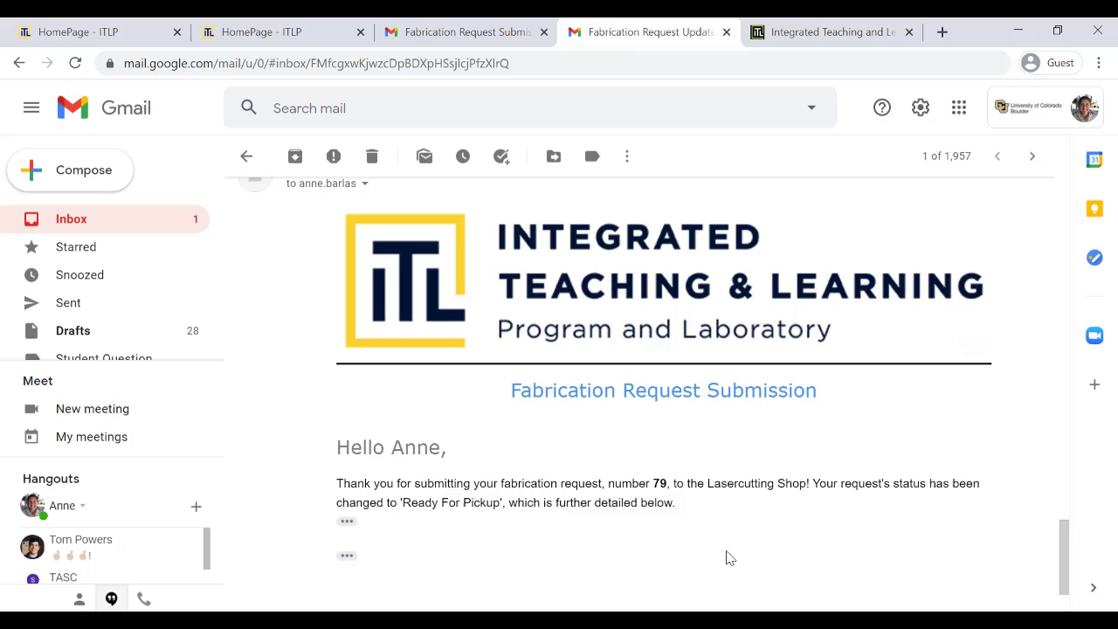